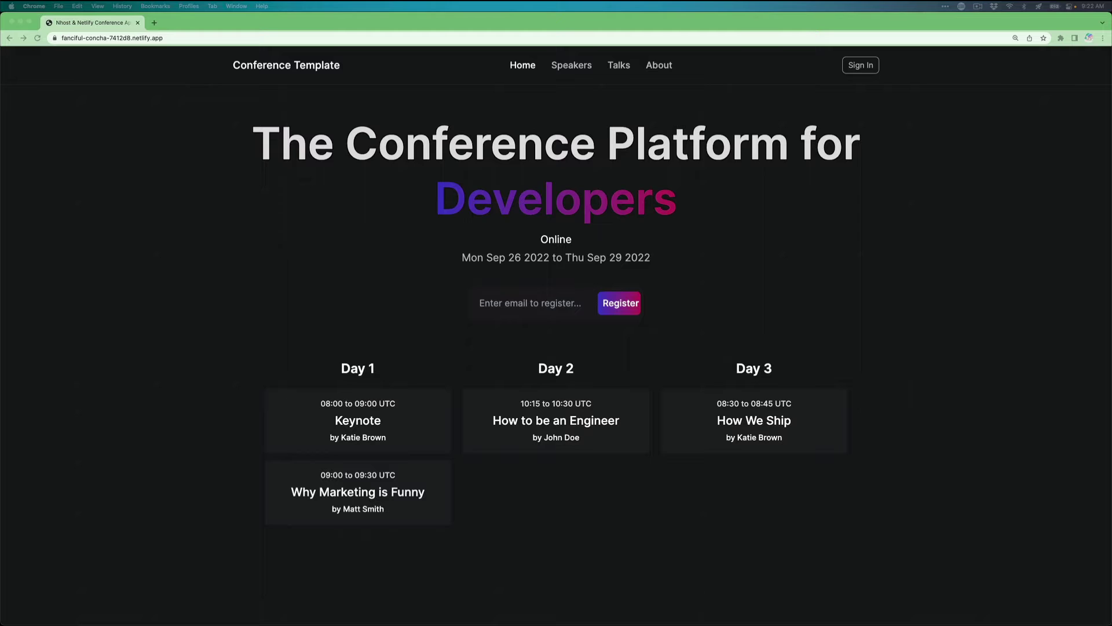
Step: Highlight the conference headline, the word 'Online' and the date range on the landing page
left_click_drag(678, 204, 246, 158)
left_click(587, 250)
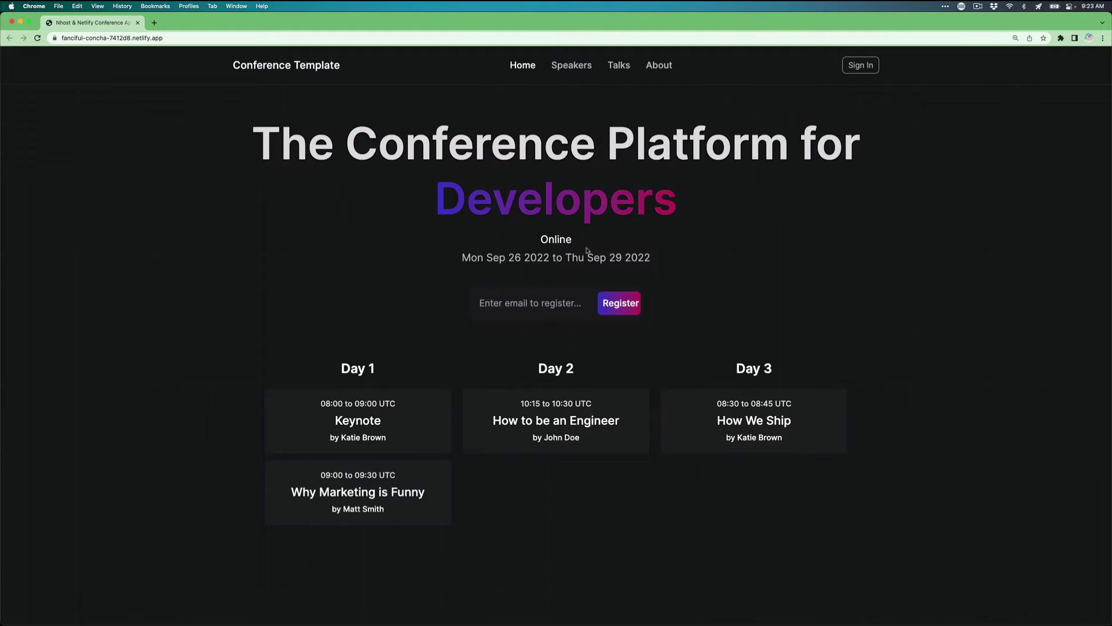
double_click(559, 240)
left_click_drag(655, 255, 434, 264)
left_click(760, 256)
Step: Register a test email address for conference updates
left_click(554, 309)
type("test@email.com")
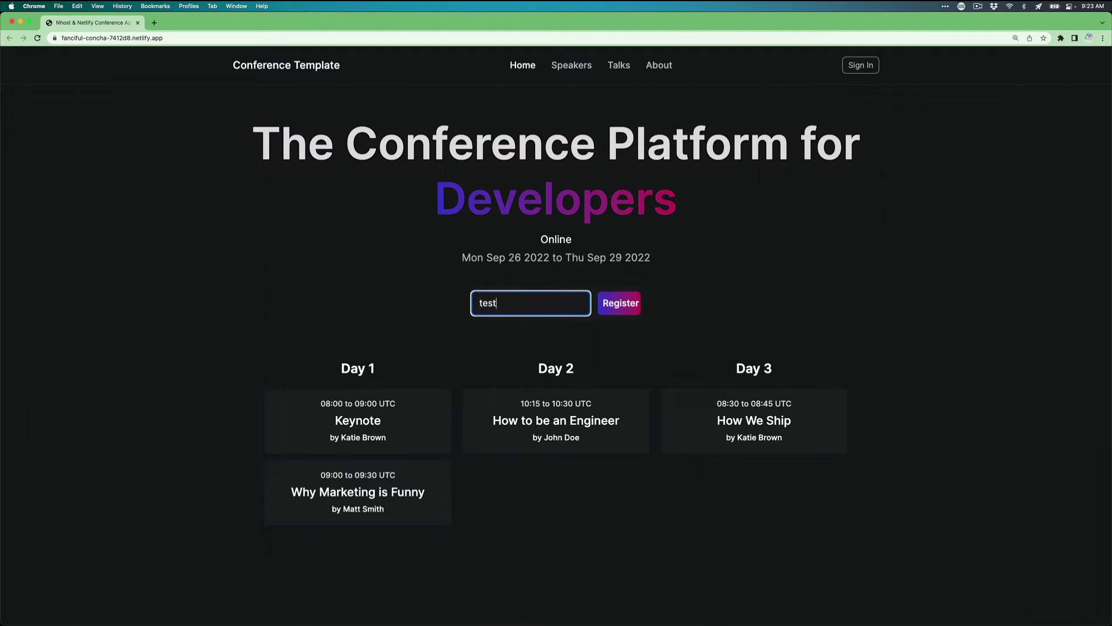
left_click(624, 304)
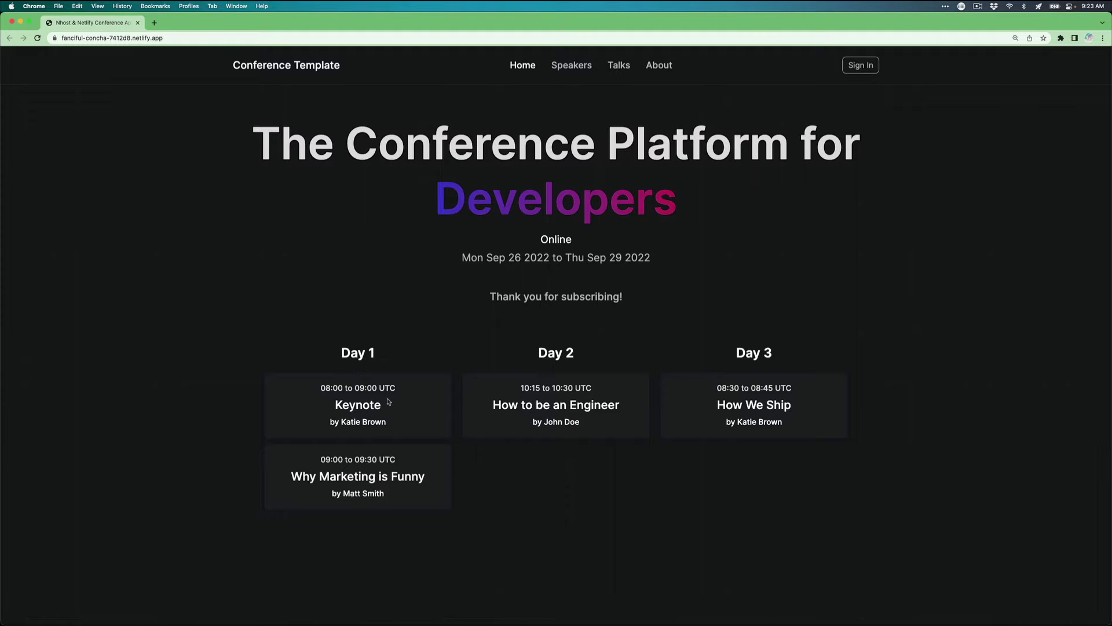
Step: Visit the Speakers, Talks and About pages, ending on the Sign In form
left_click(562, 66)
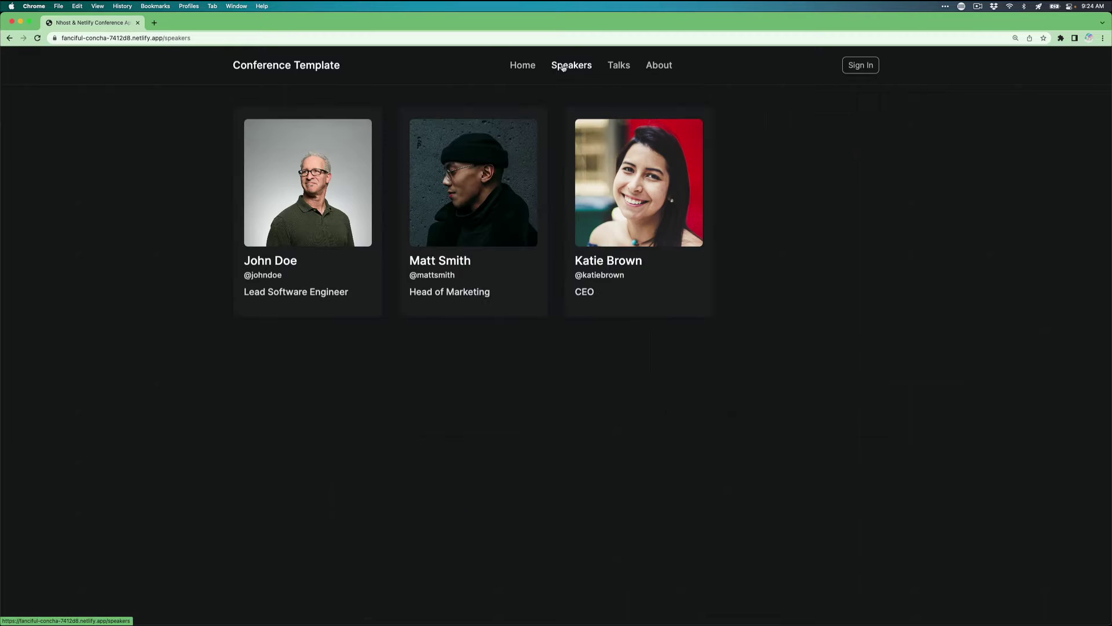
left_click(609, 69)
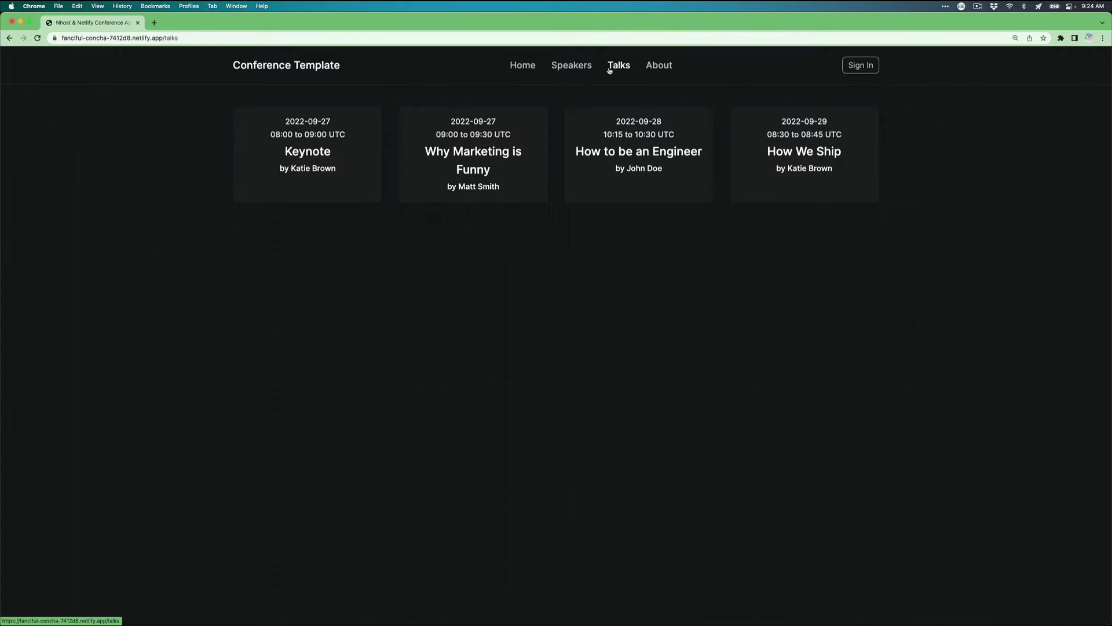
left_click(659, 66)
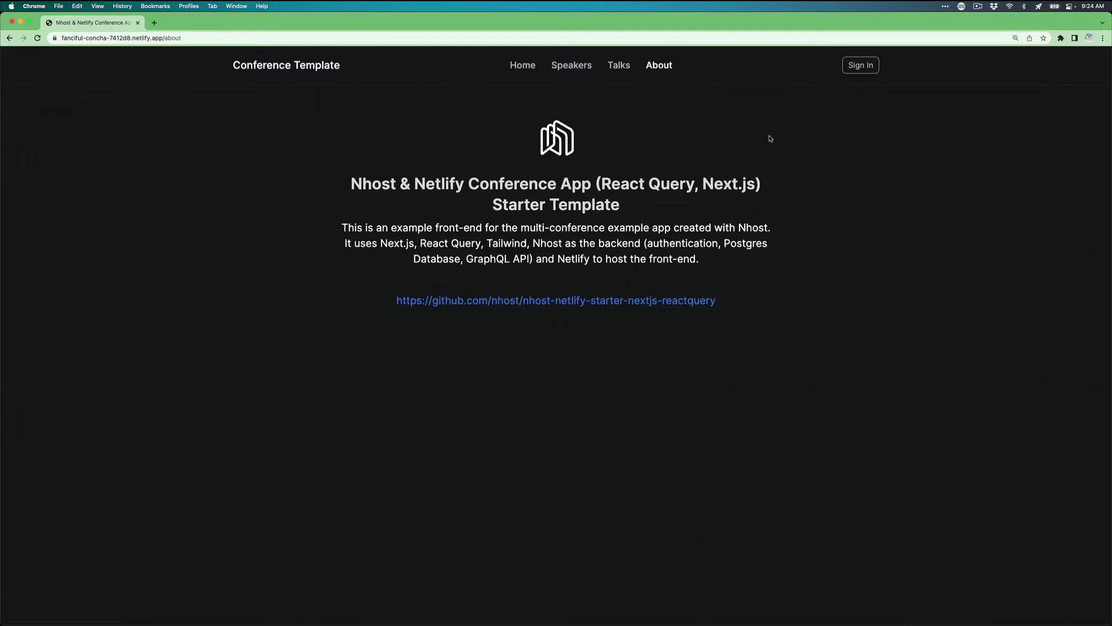
left_click(857, 66)
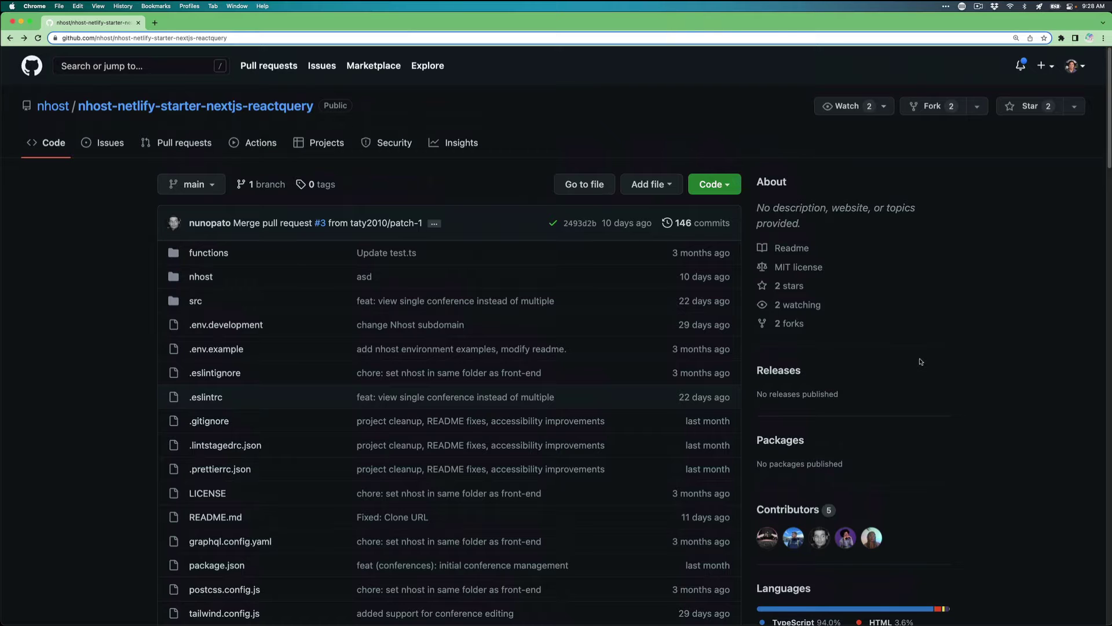
Step: Launch Deploy to Netlify from the nhost-netlify-starter-nextjs-reactquery README and connect GitHub
scroll(623, 342, "down", 10)
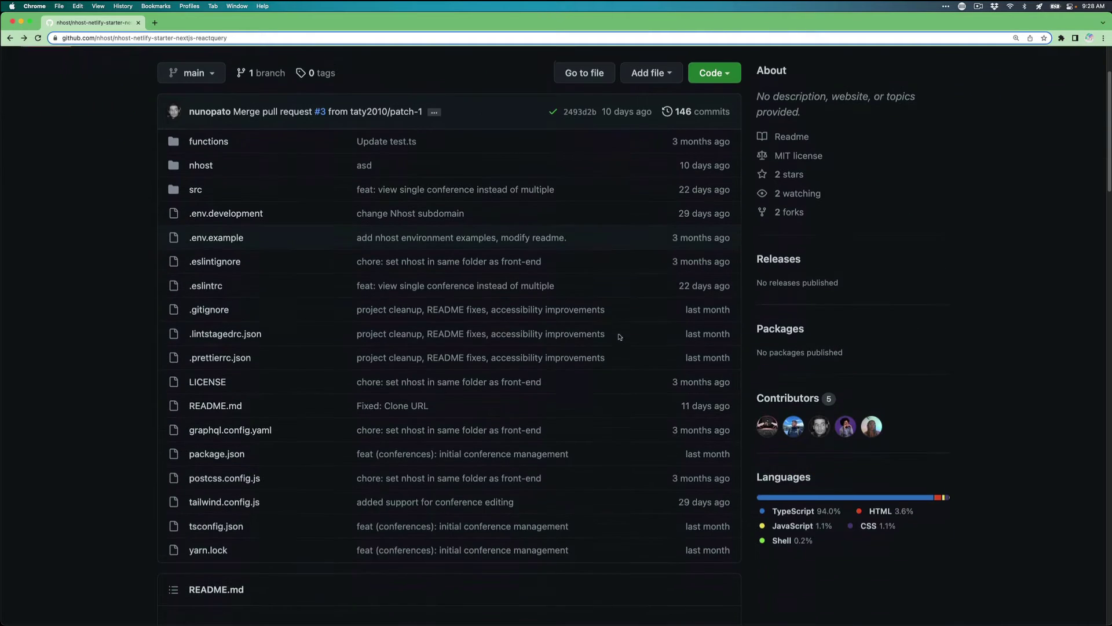
scroll(623, 342, "down", 3)
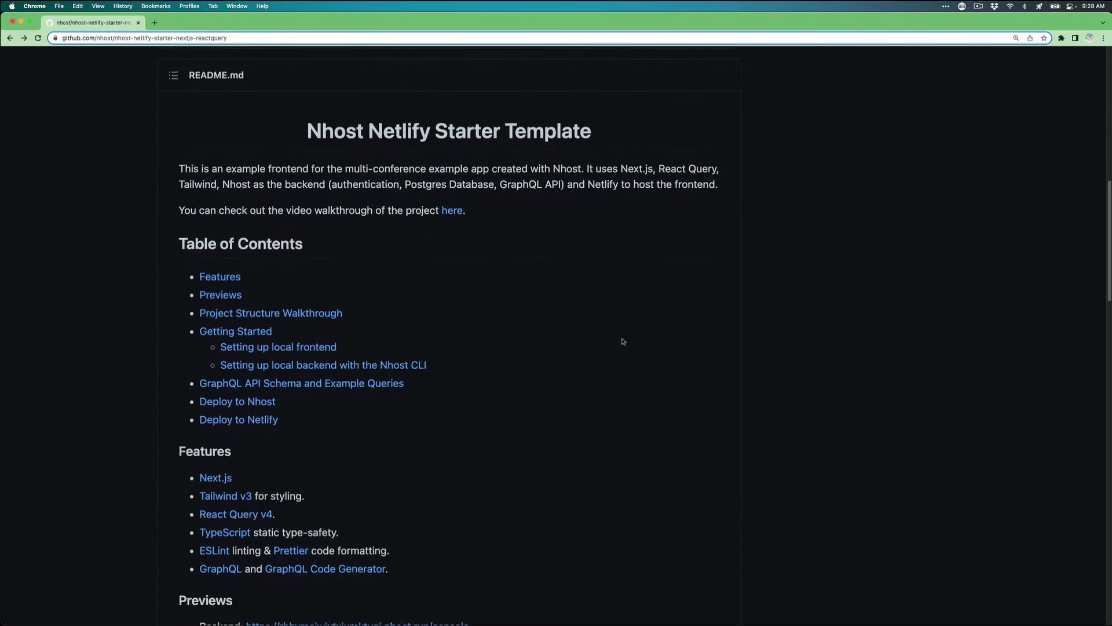
scroll(775, 345, "up", 12)
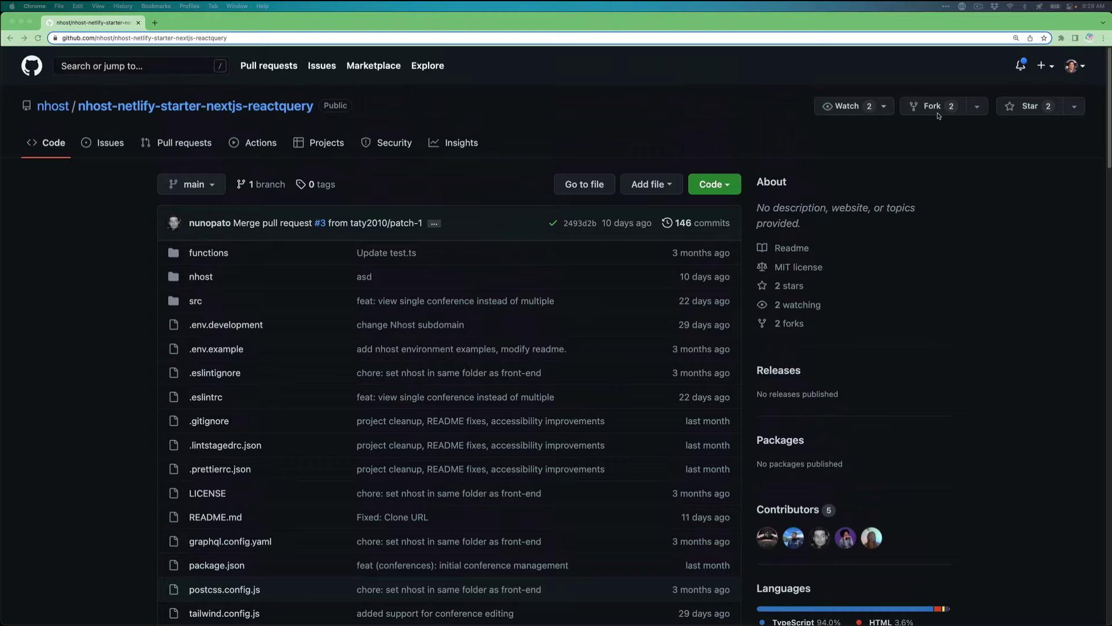
scroll(896, 216, "down", 20)
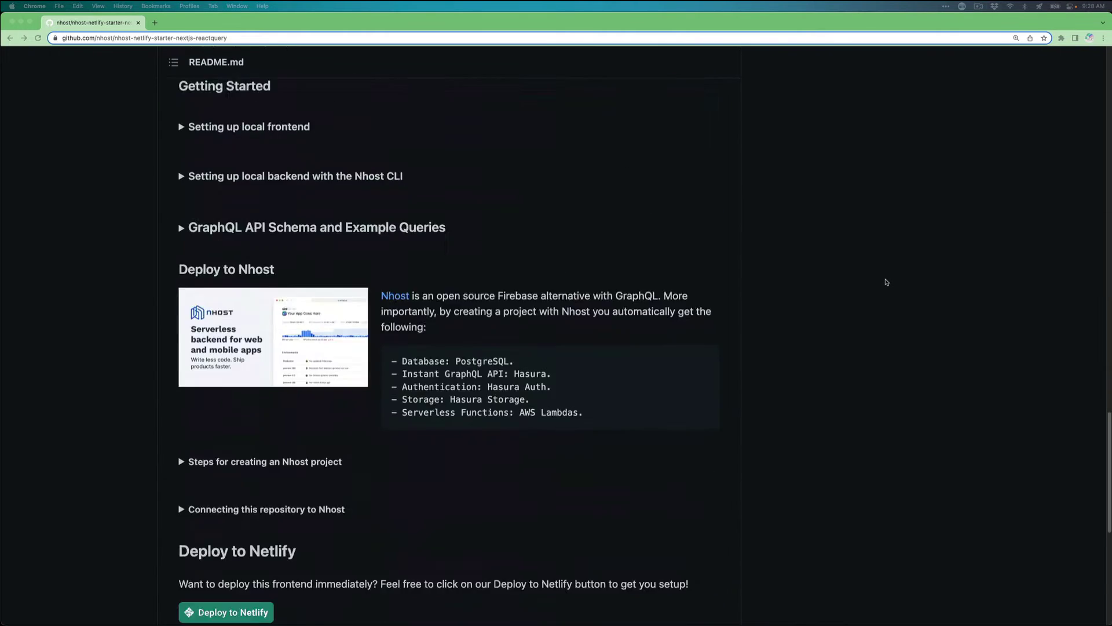
scroll(886, 283, "down", 2)
left_click(248, 186)
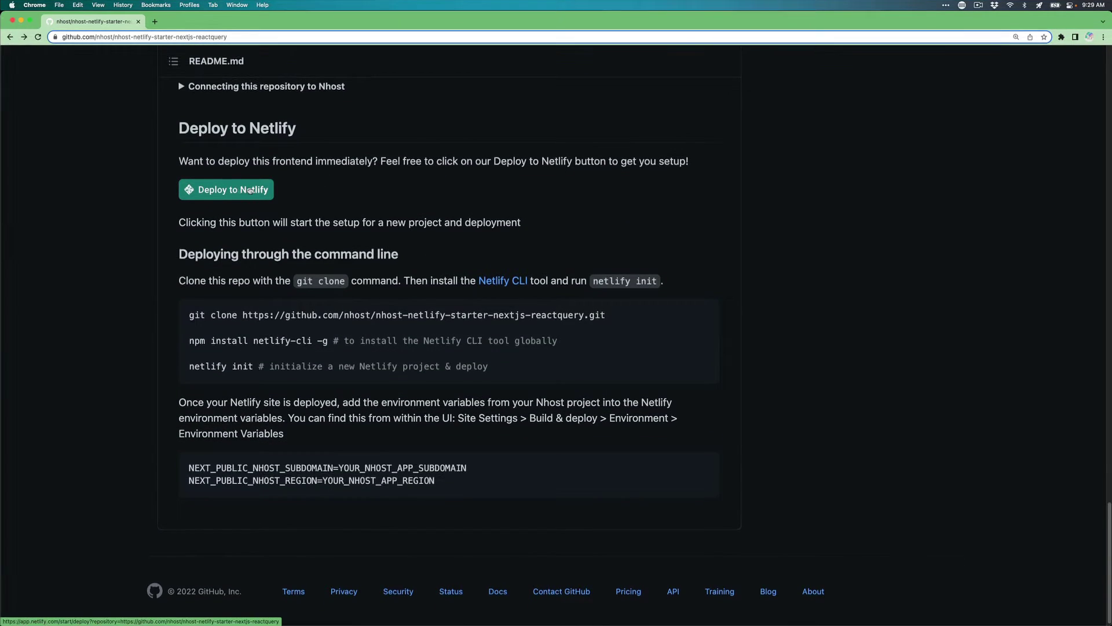
left_click(627, 384)
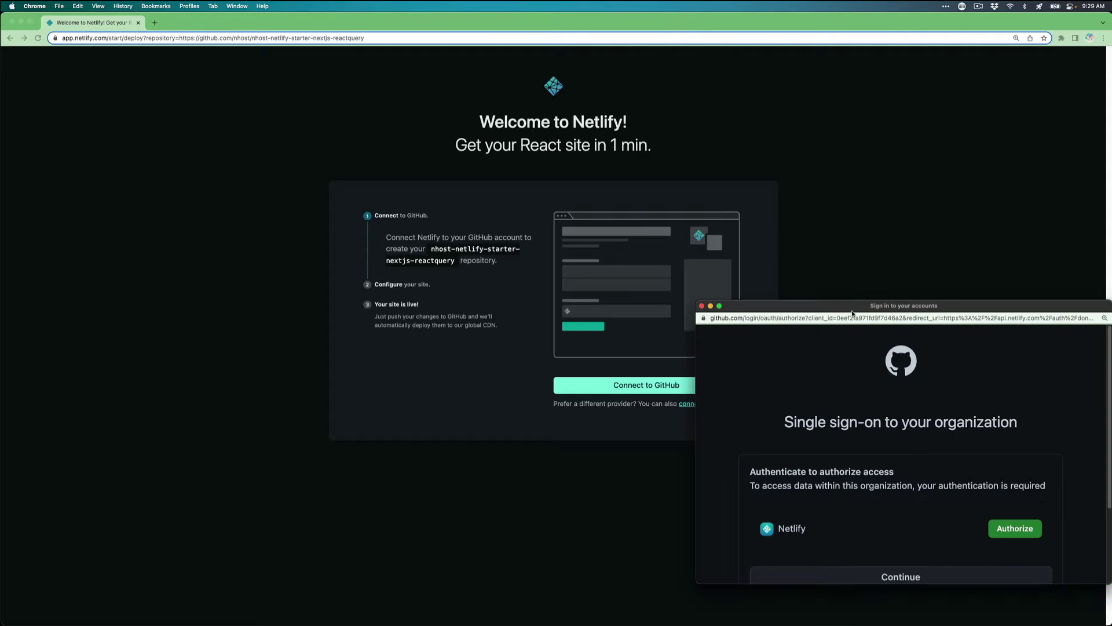
Step: Authorize Netlify through GitHub SSO and save and deploy the repository as a new site
scroll(747, 212, "down", 3)
left_click(819, 355)
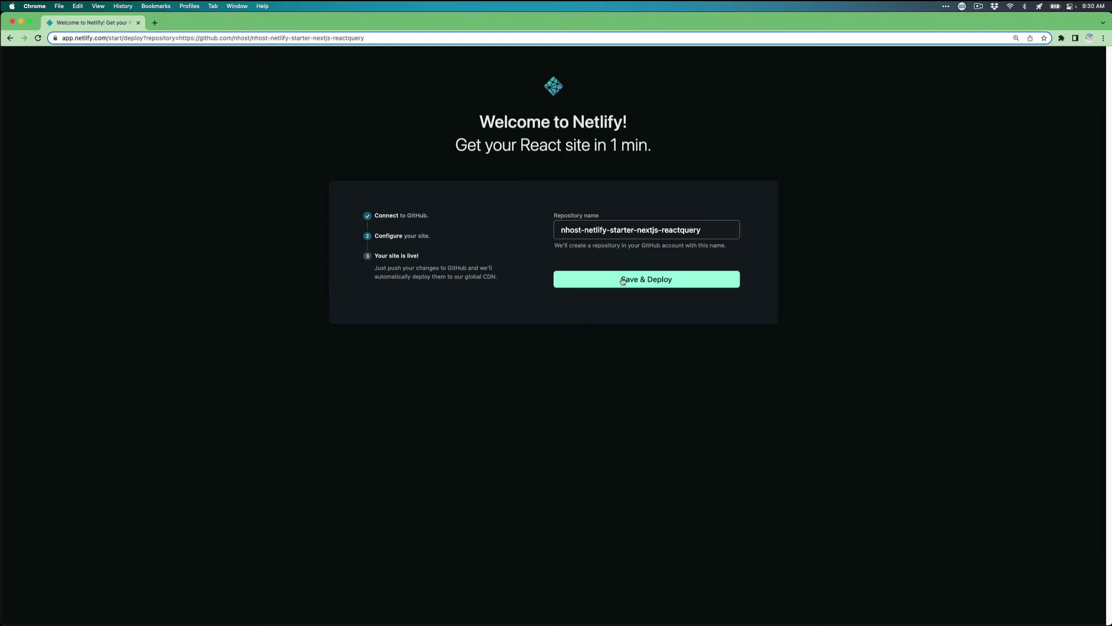
left_click(622, 280)
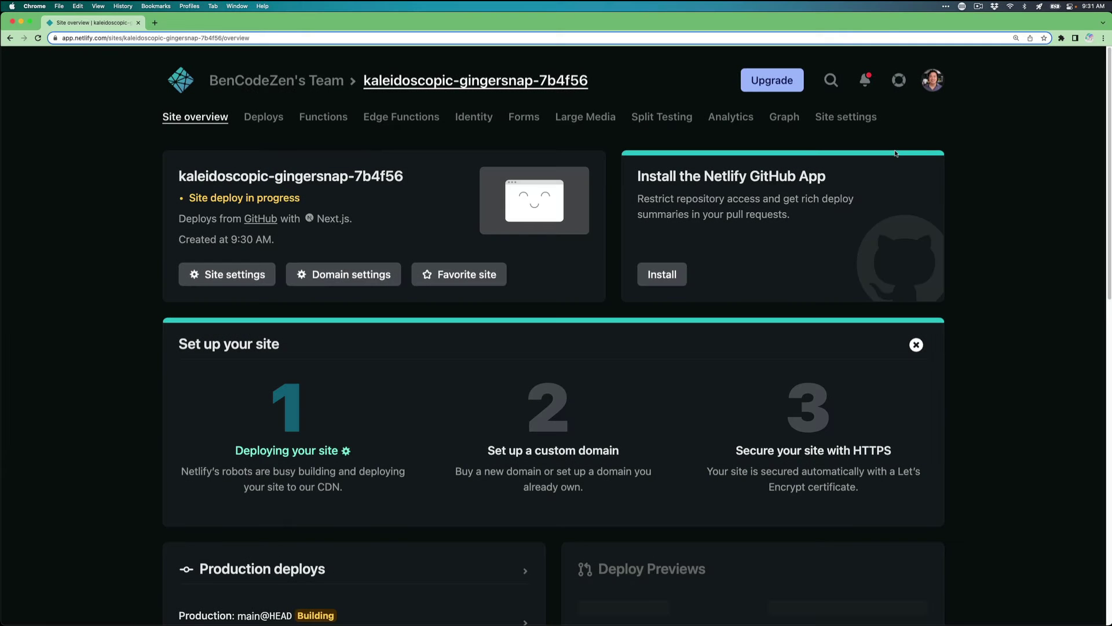
Step: Check the site's continuous deployment settings under Build & deploy
left_click(854, 124)
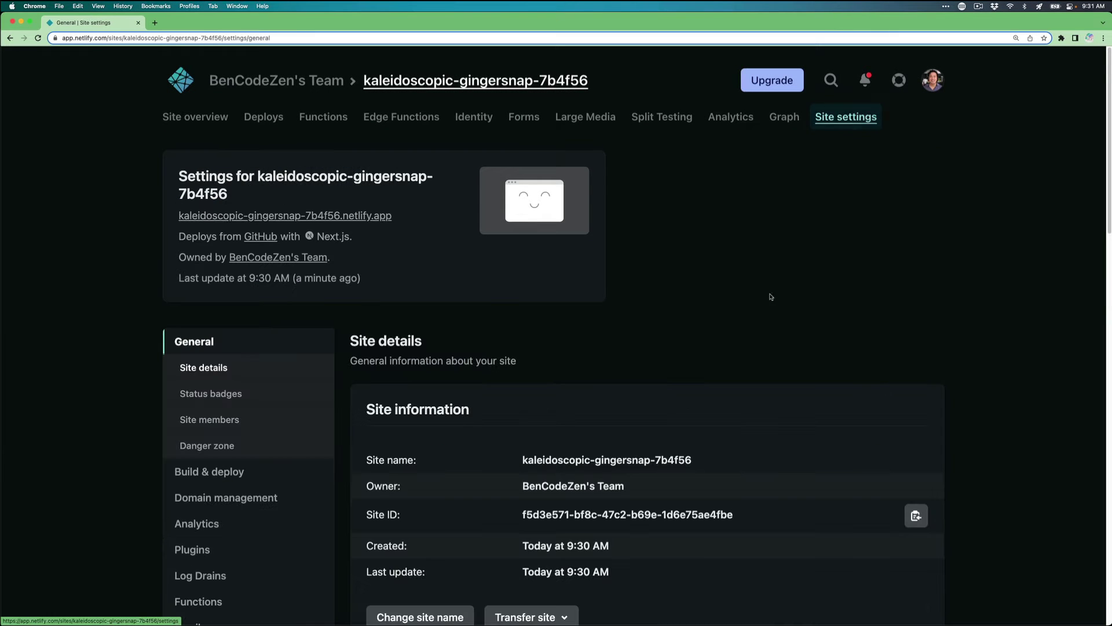
left_click(246, 471)
scroll(713, 438, "down", 1)
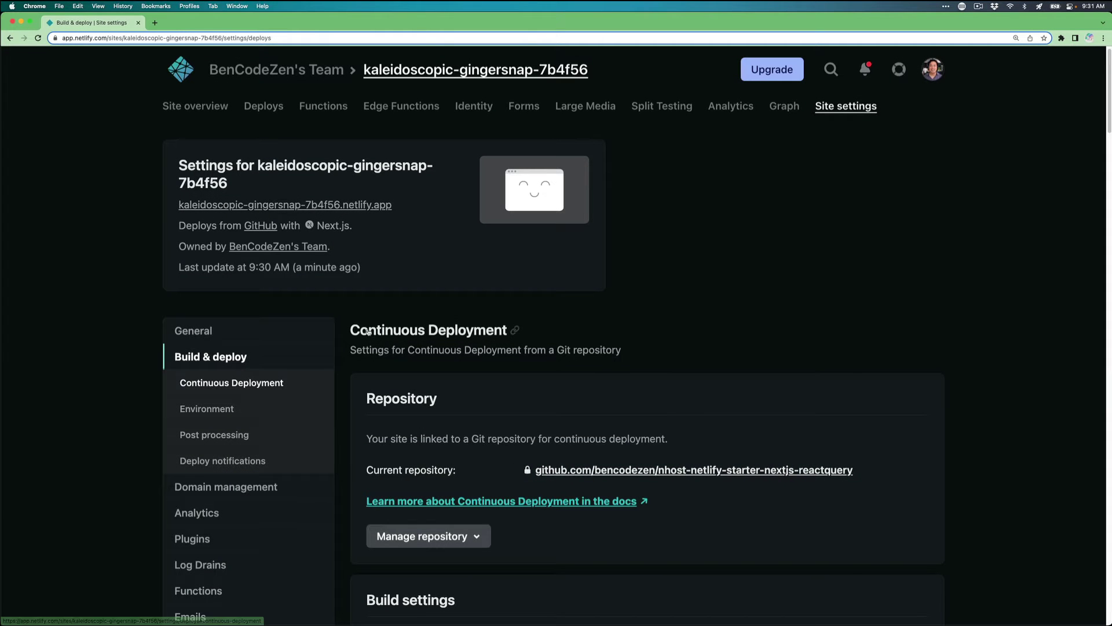
Step: Confirm 'Site is live' in the production deploy log and open the live site
left_click(210, 107)
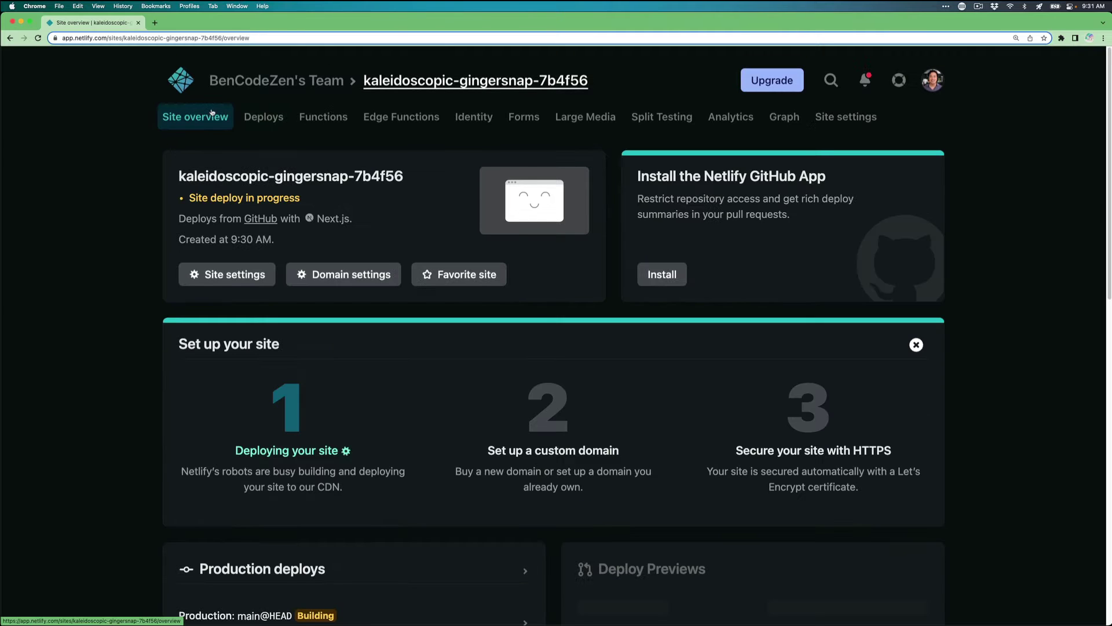
scroll(407, 250, "down", 5)
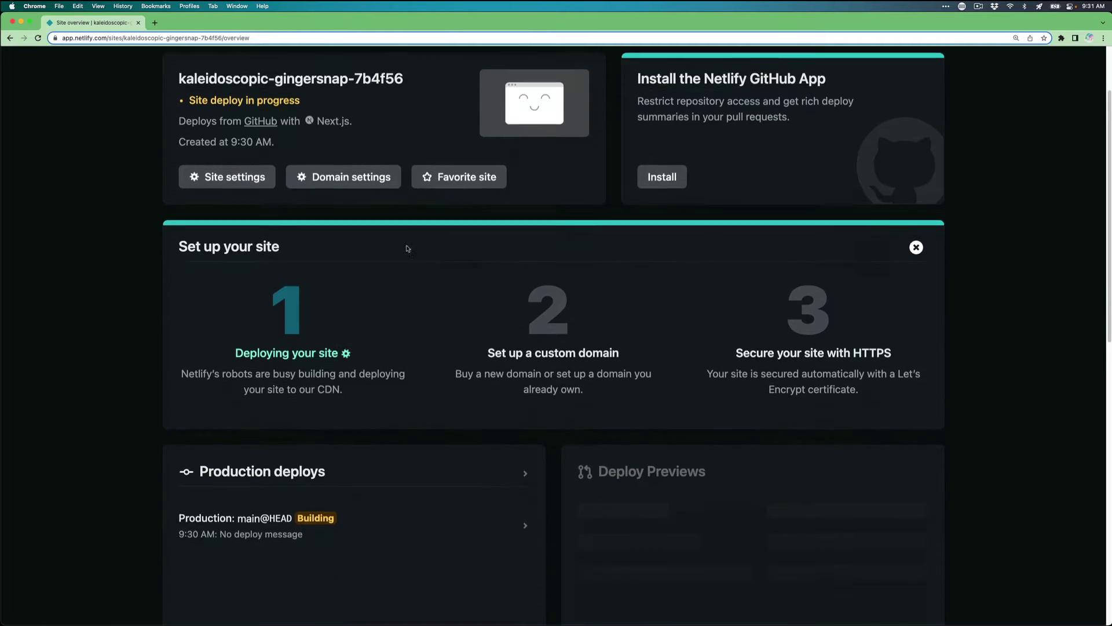
left_click(399, 468)
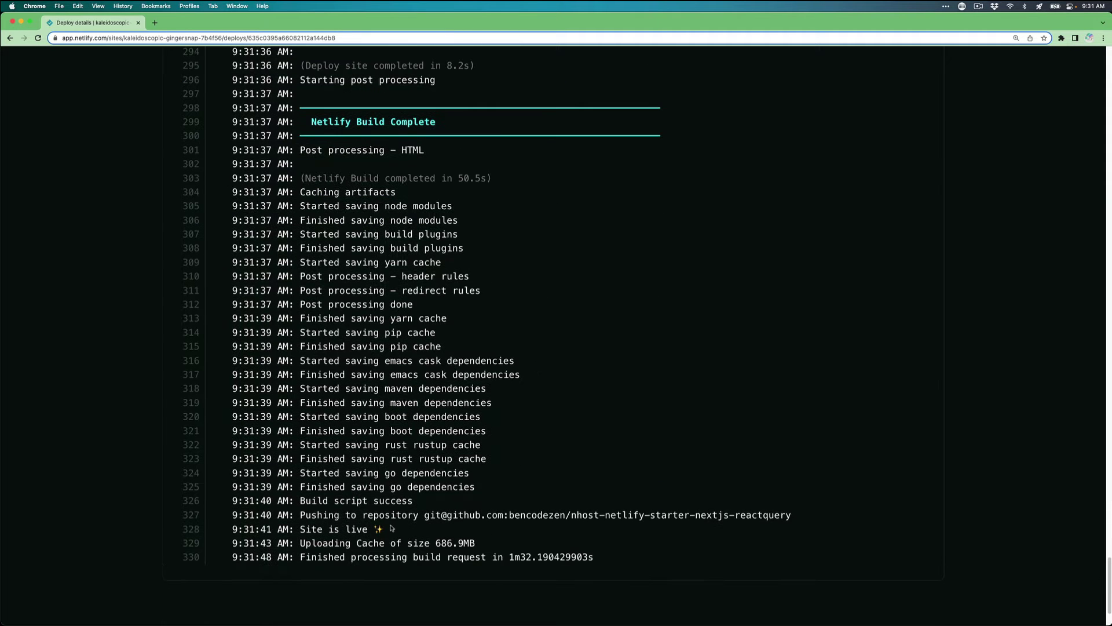
left_click_drag(391, 528, 209, 537)
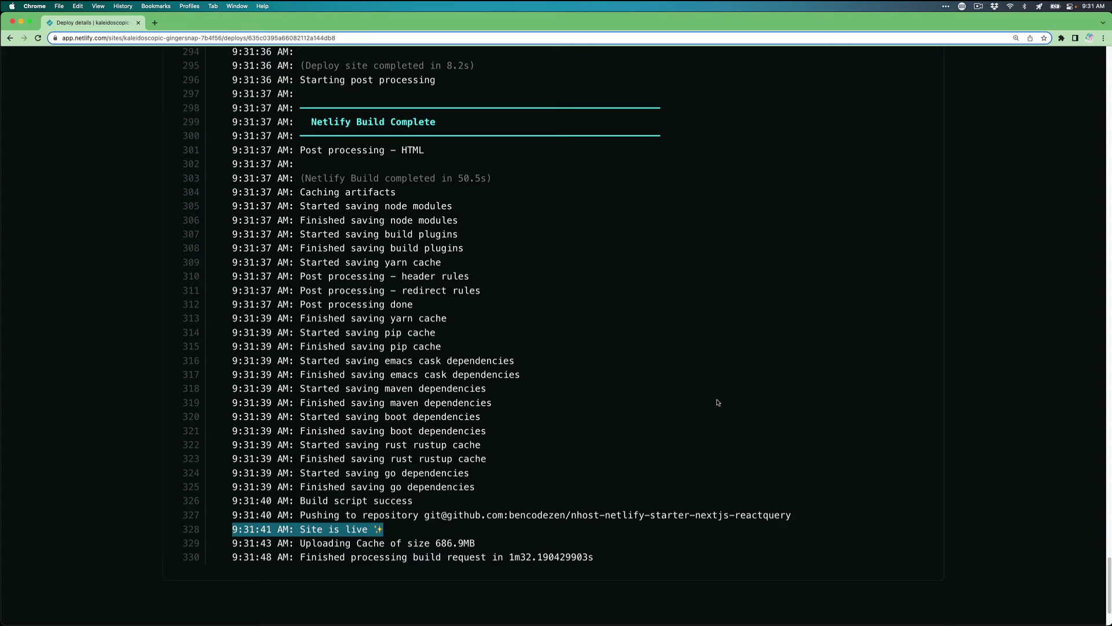
scroll(717, 402, "up", 20)
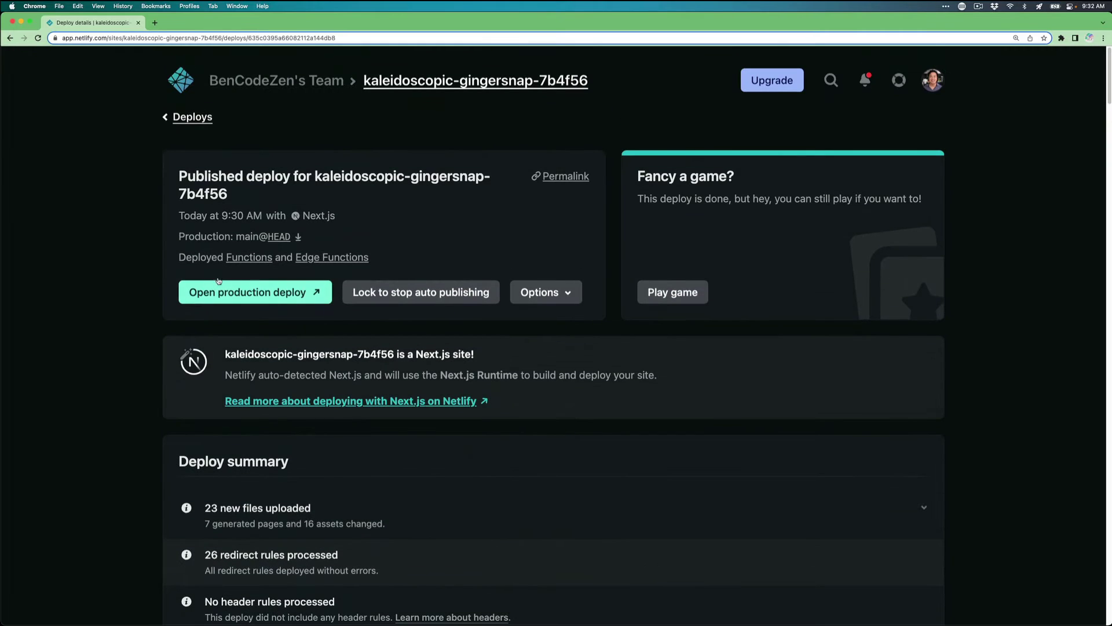
left_click(255, 291)
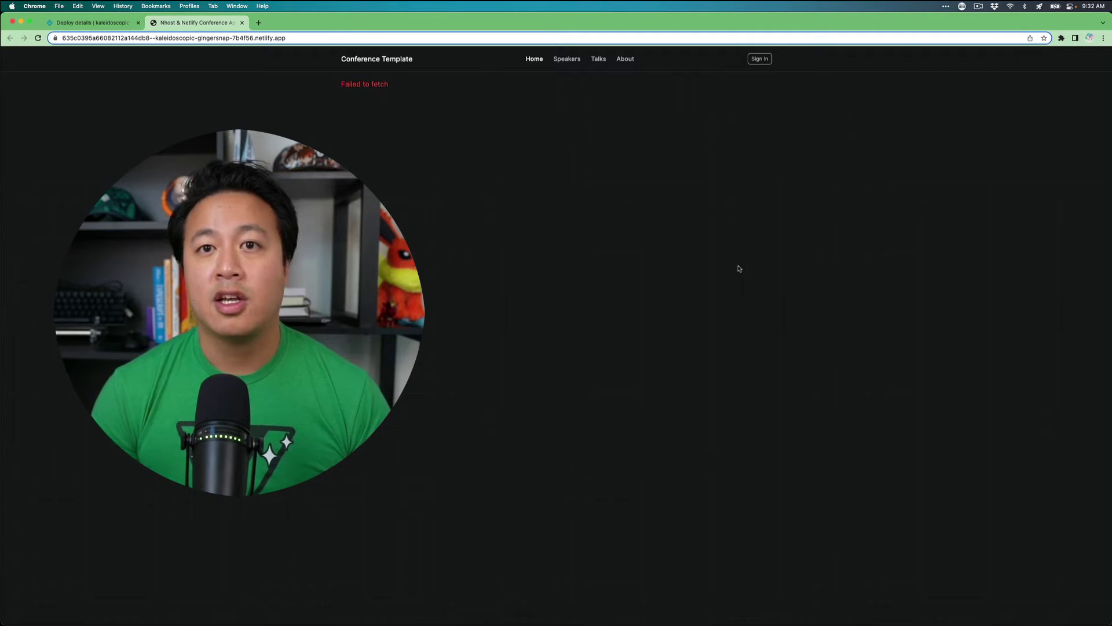
Step: Go to nhost.io in a new tab and sign in with GitHub
key("super+t")
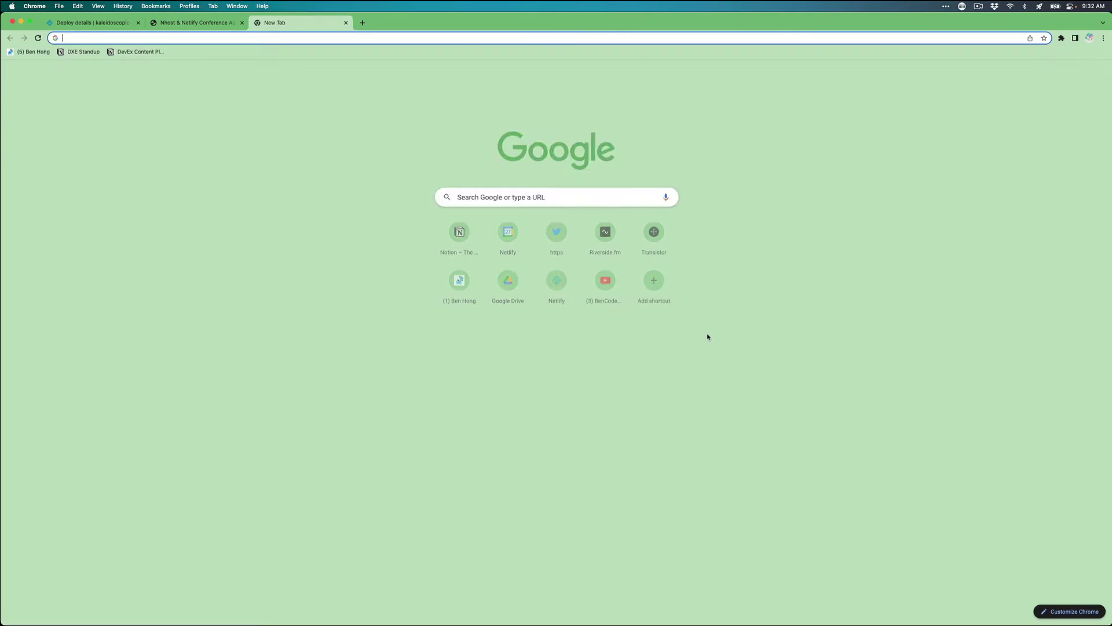
type("nhost.io")
key("Return")
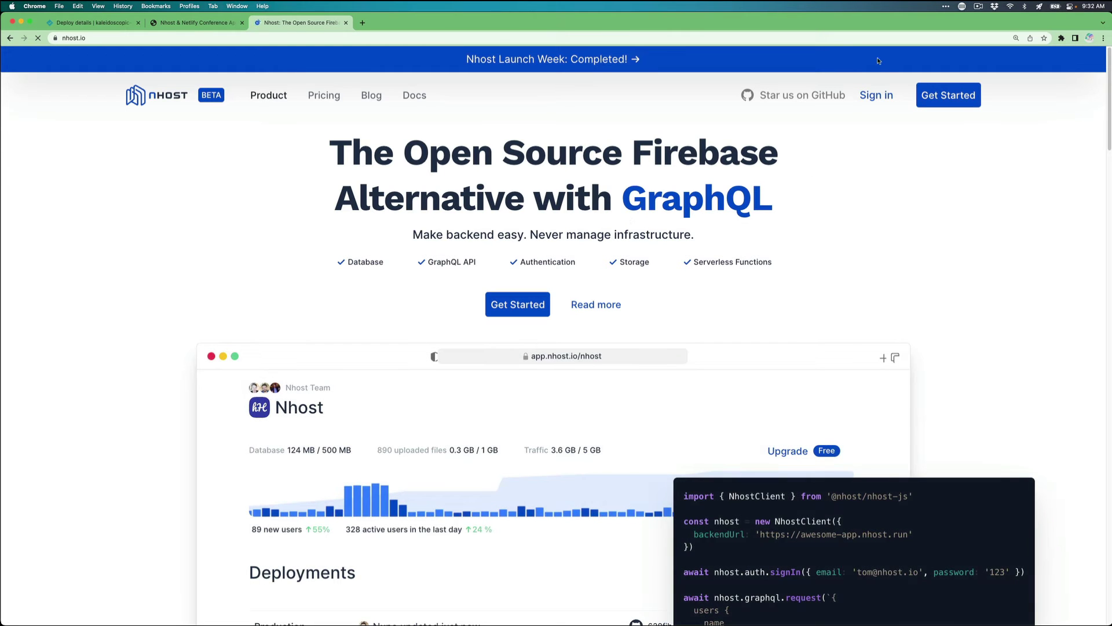
left_click(882, 101)
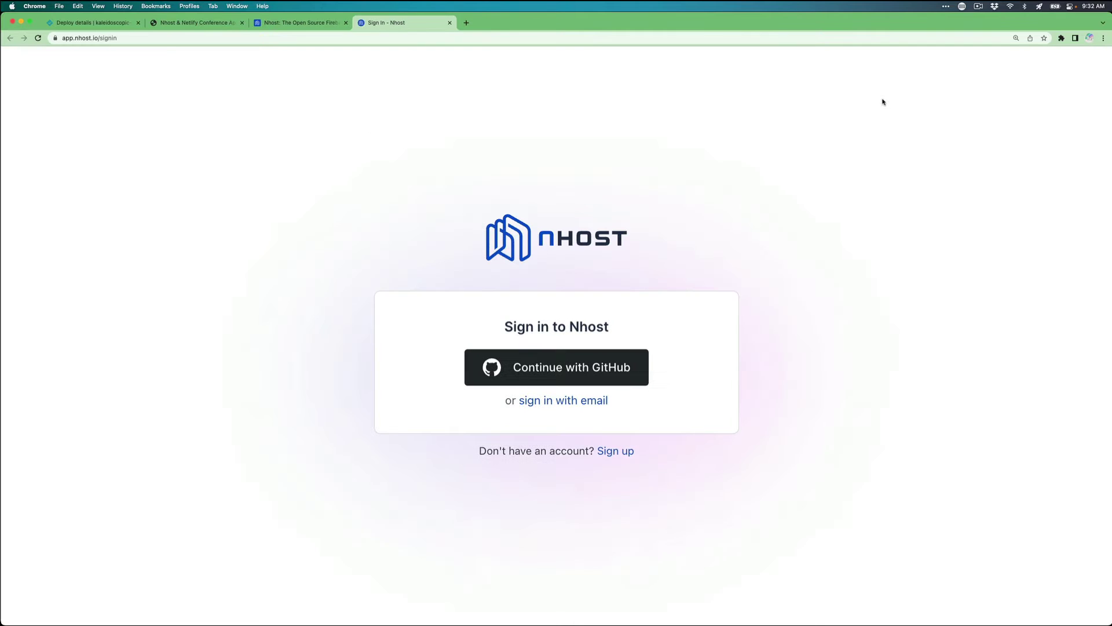
left_click(615, 365)
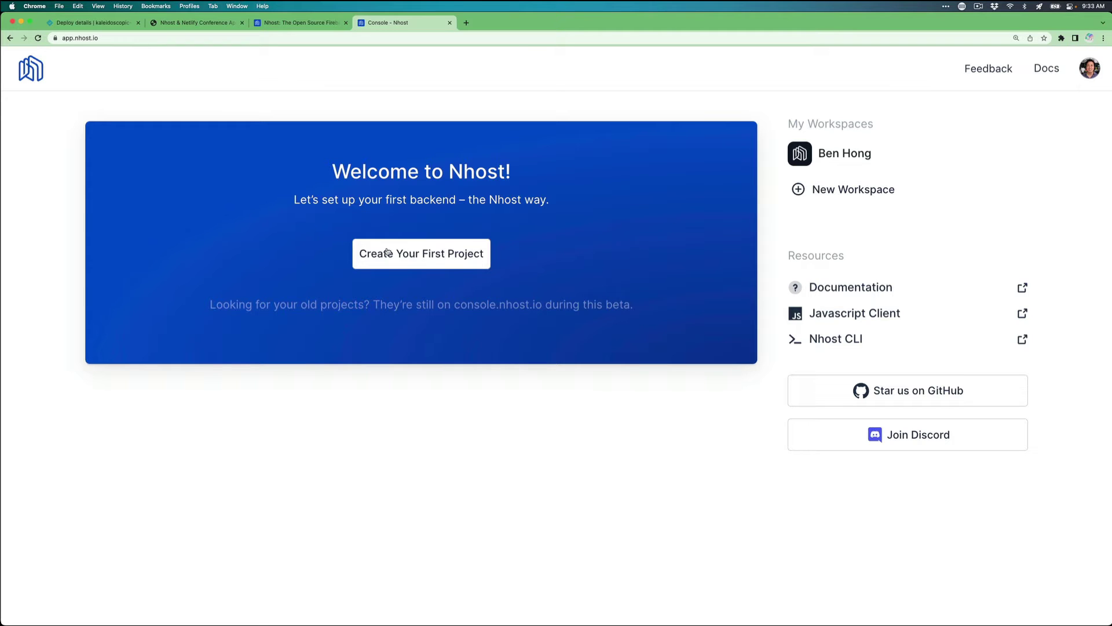
Step: Name the new project my-first-conference and choose the N. Virginia region
left_click(417, 255)
type("m")
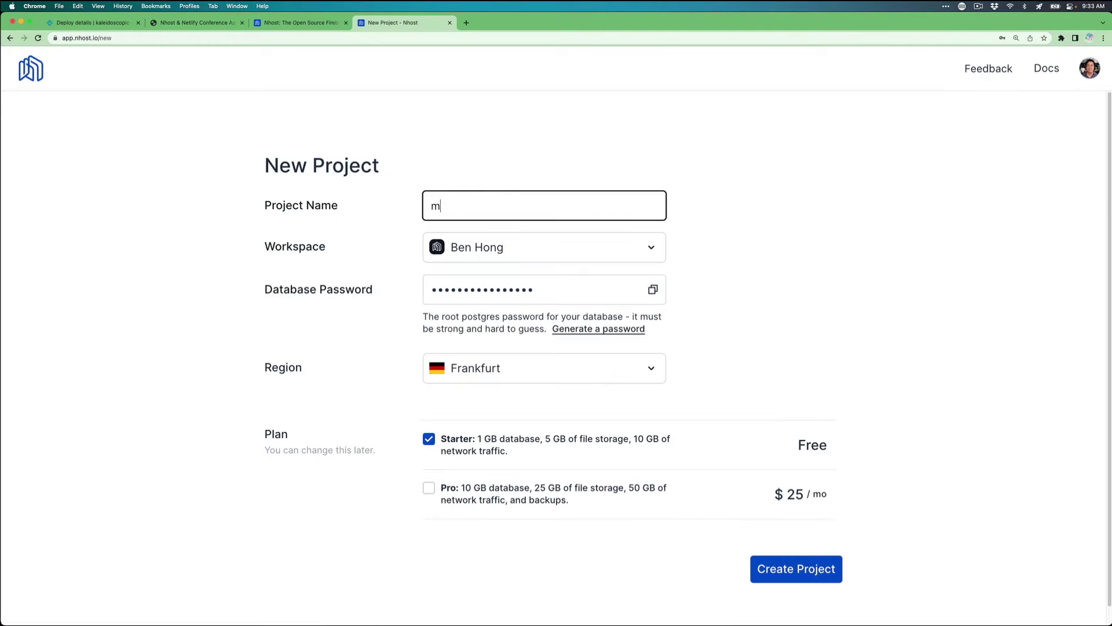
type("y-first-conference")
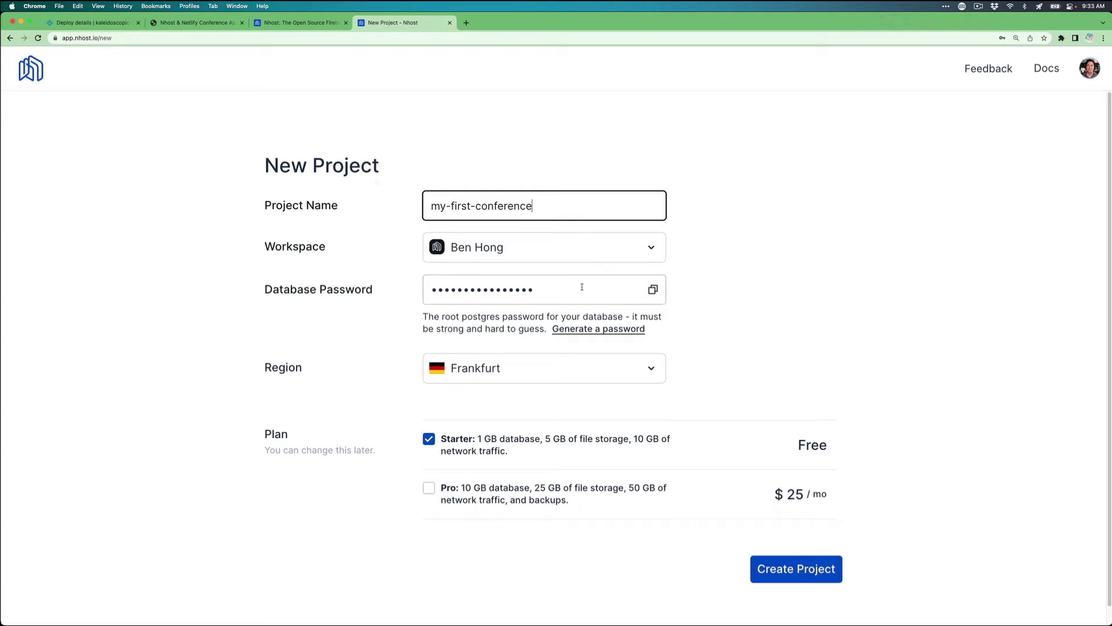
left_click(555, 371)
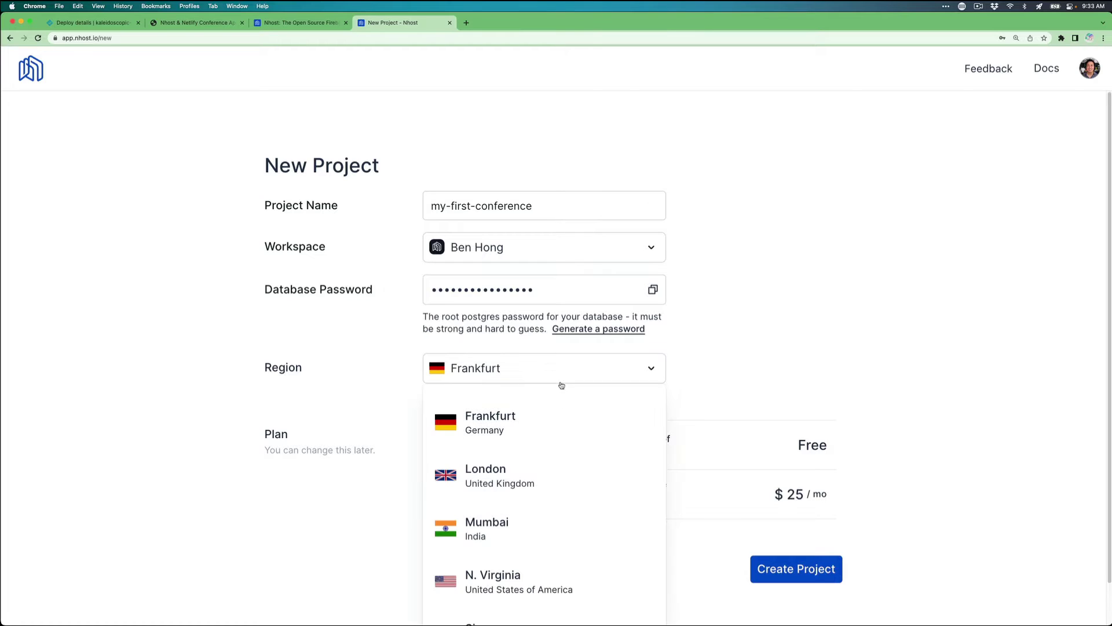
left_click(546, 589)
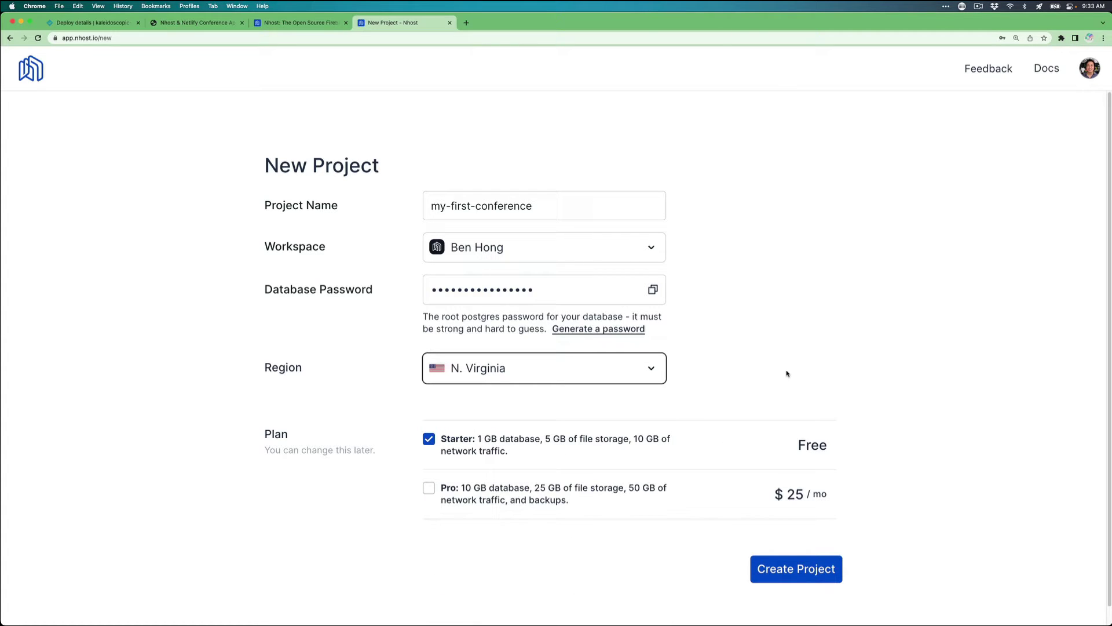
scroll(730, 390, "down", 1)
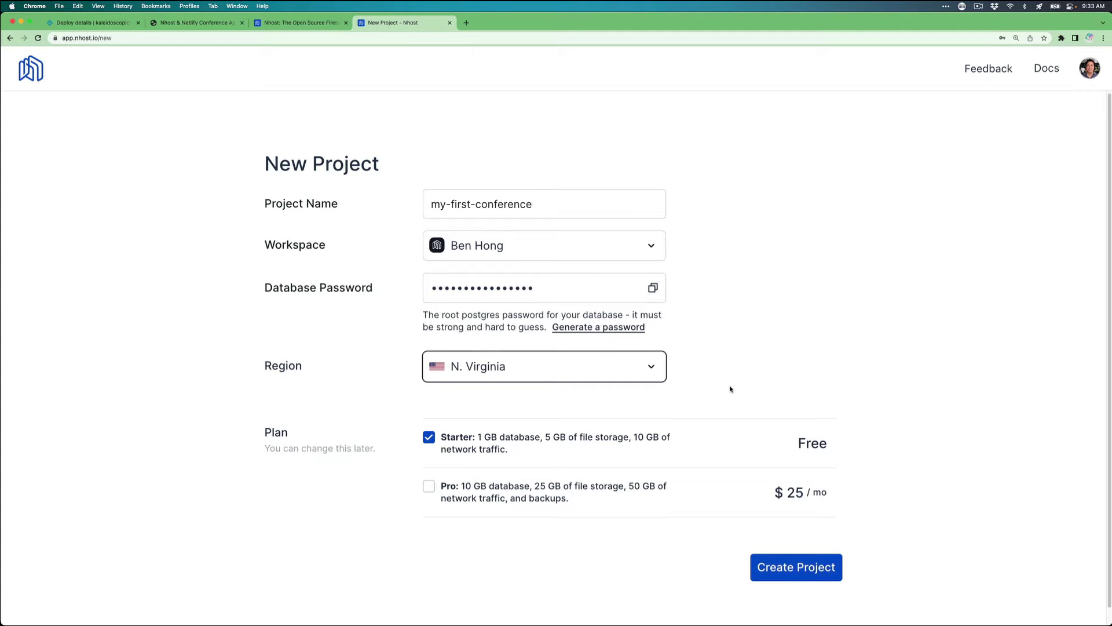
Step: Create my-first-conference, check its empty database, and start configuring the Nhost GitHub app
left_click(817, 572)
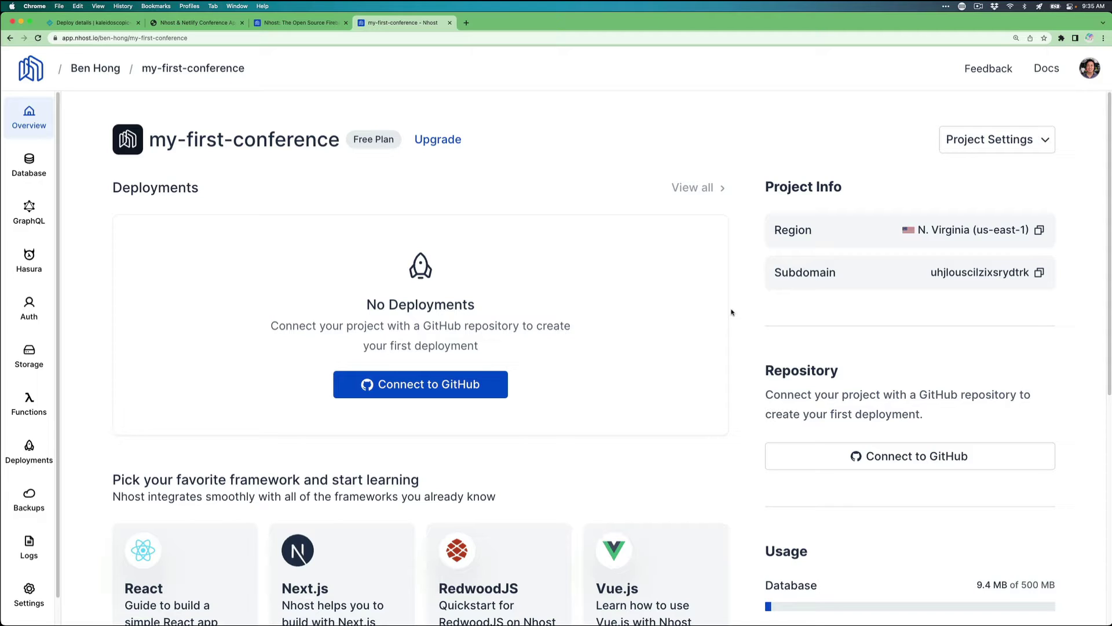
left_click(38, 166)
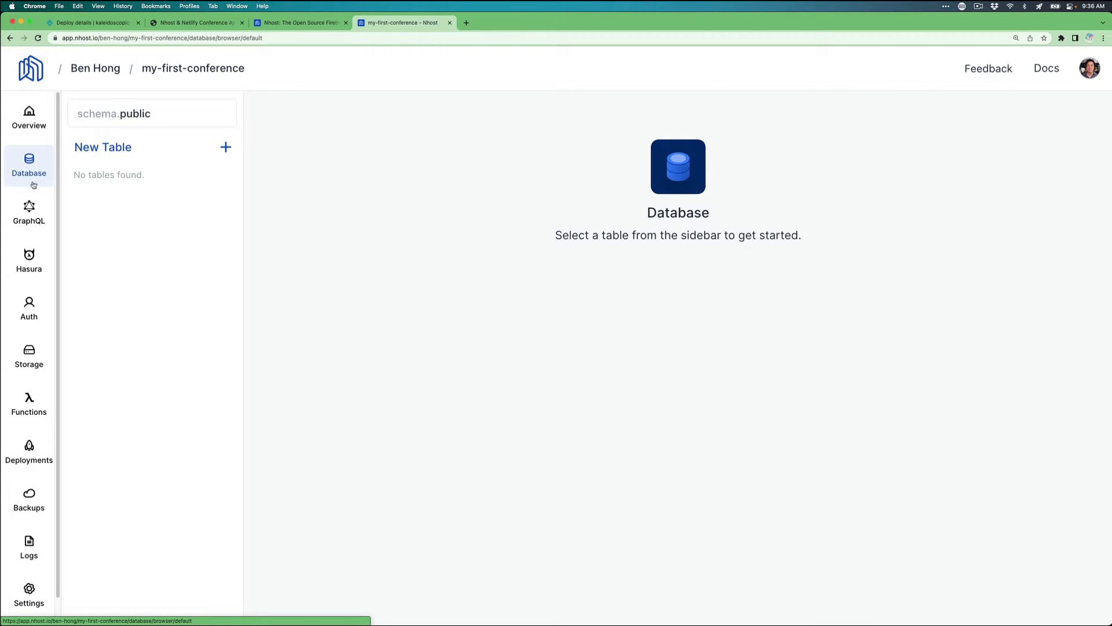
left_click(24, 124)
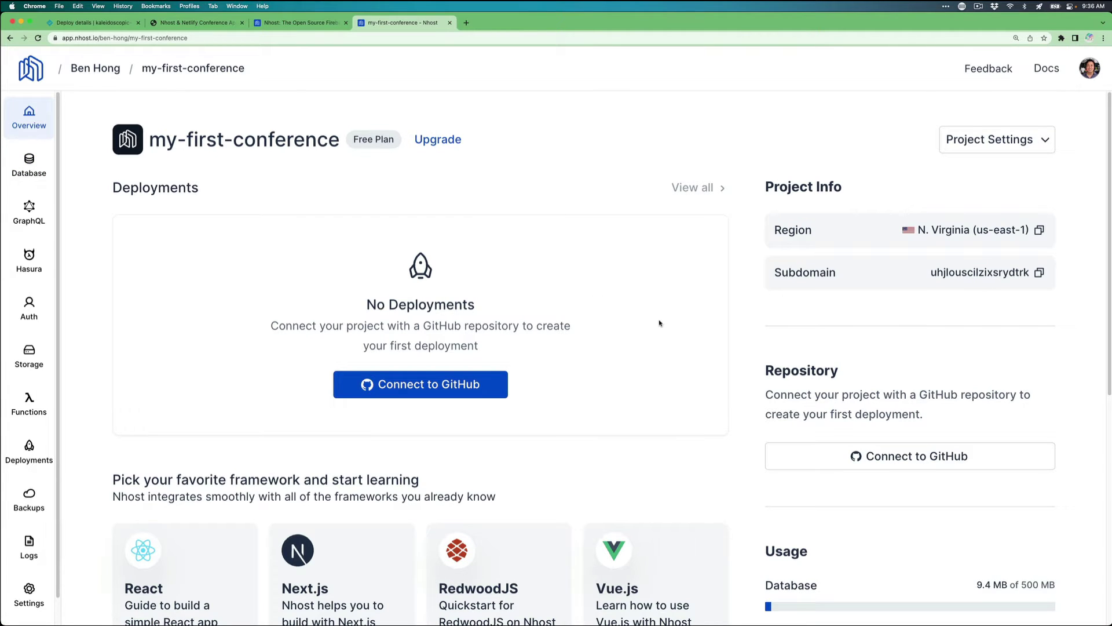
left_click(897, 453)
left_click(634, 367)
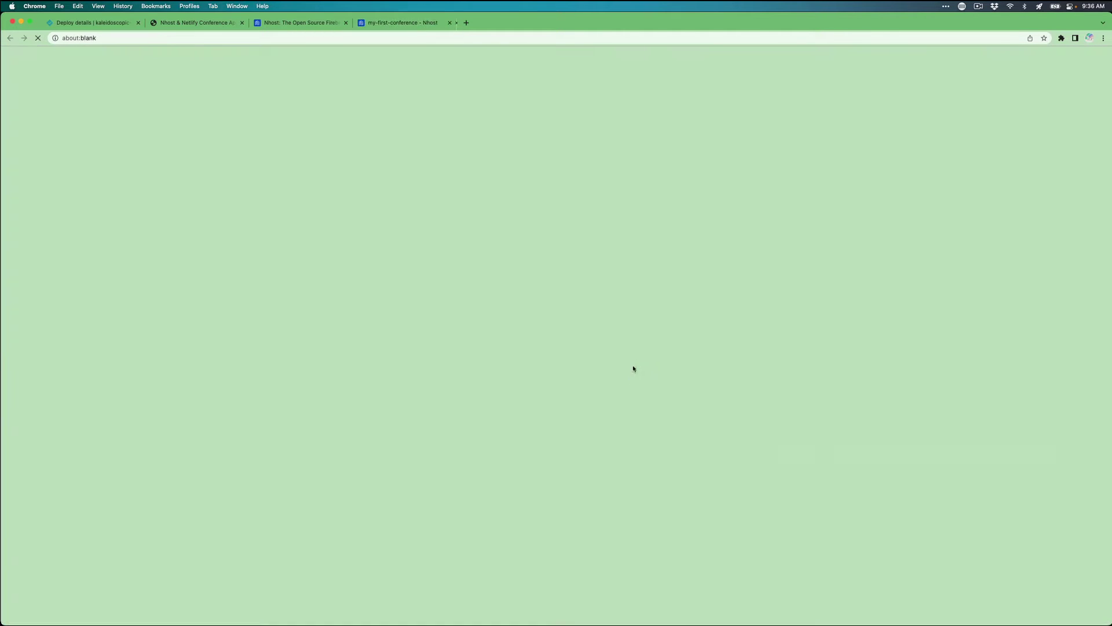
Step: Install Nhost for only nhost-netlify-starter-nextjs-reactquery and connect that repo on branch main
left_click(623, 270)
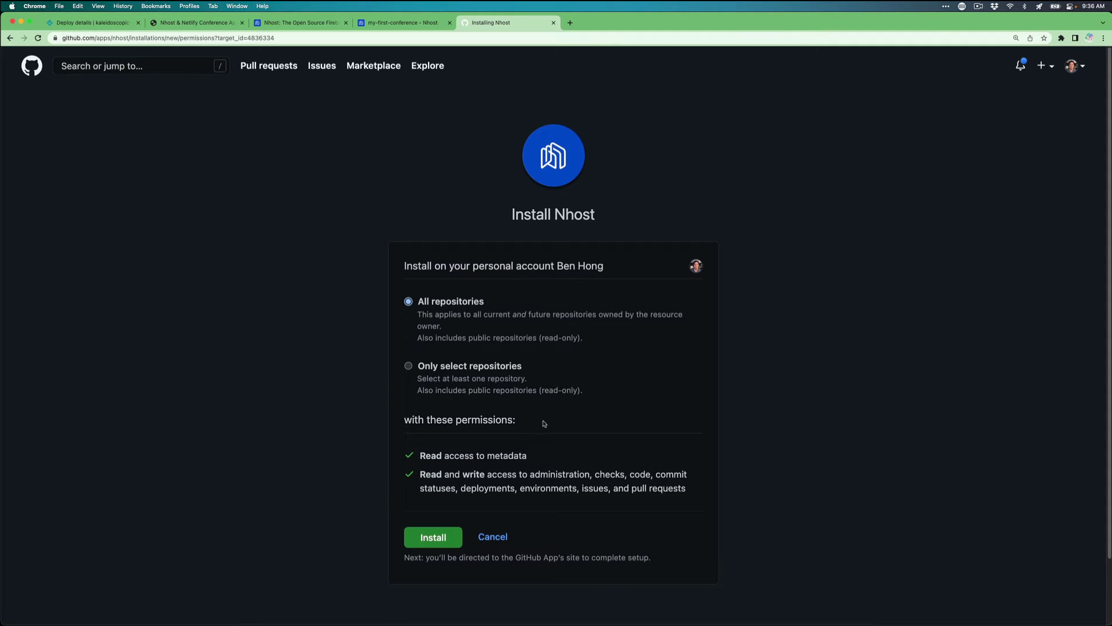
left_click(480, 377)
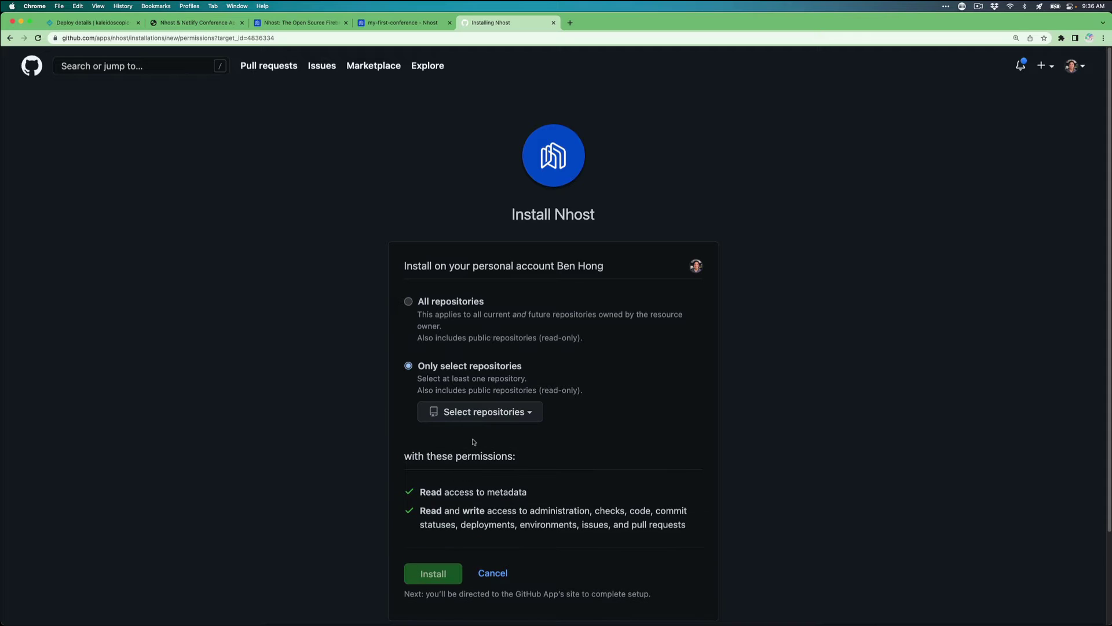
left_click(506, 418)
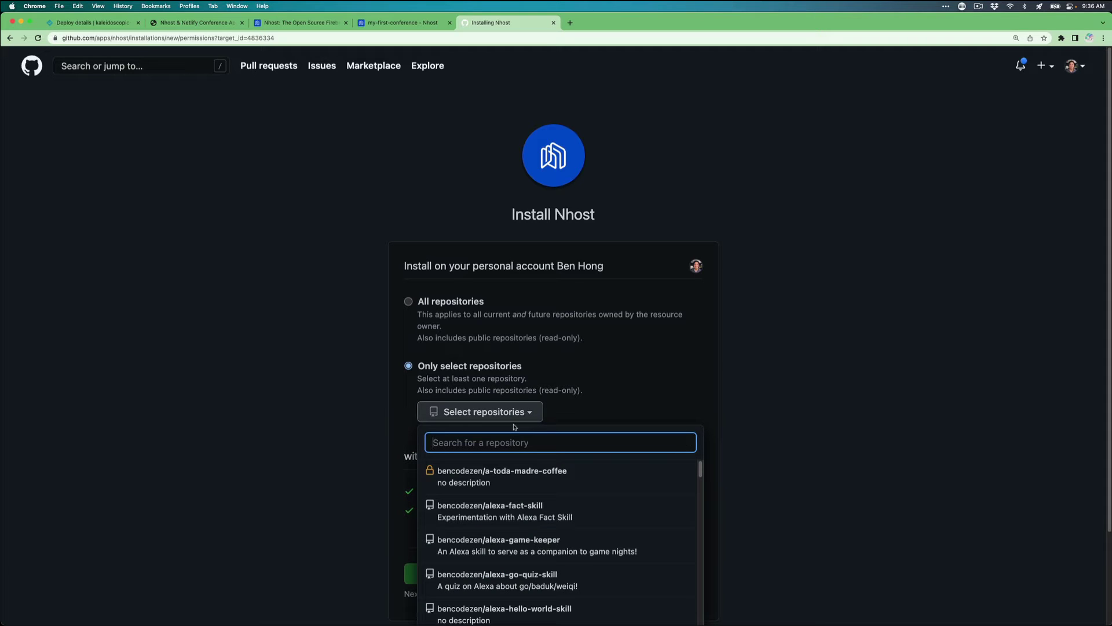
type("nhost")
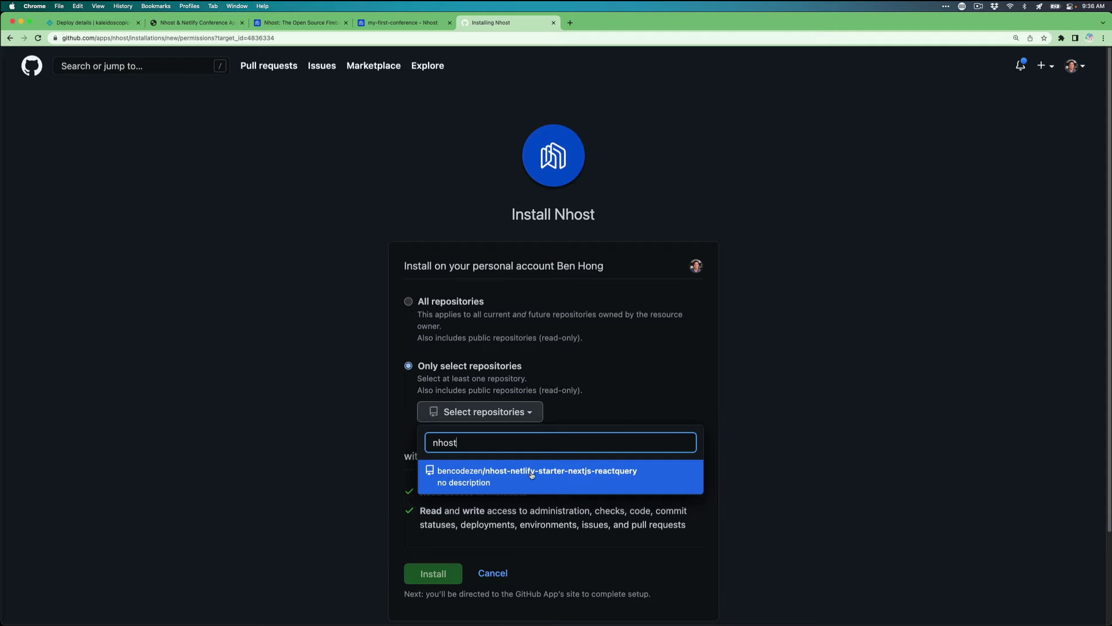
left_click(531, 474)
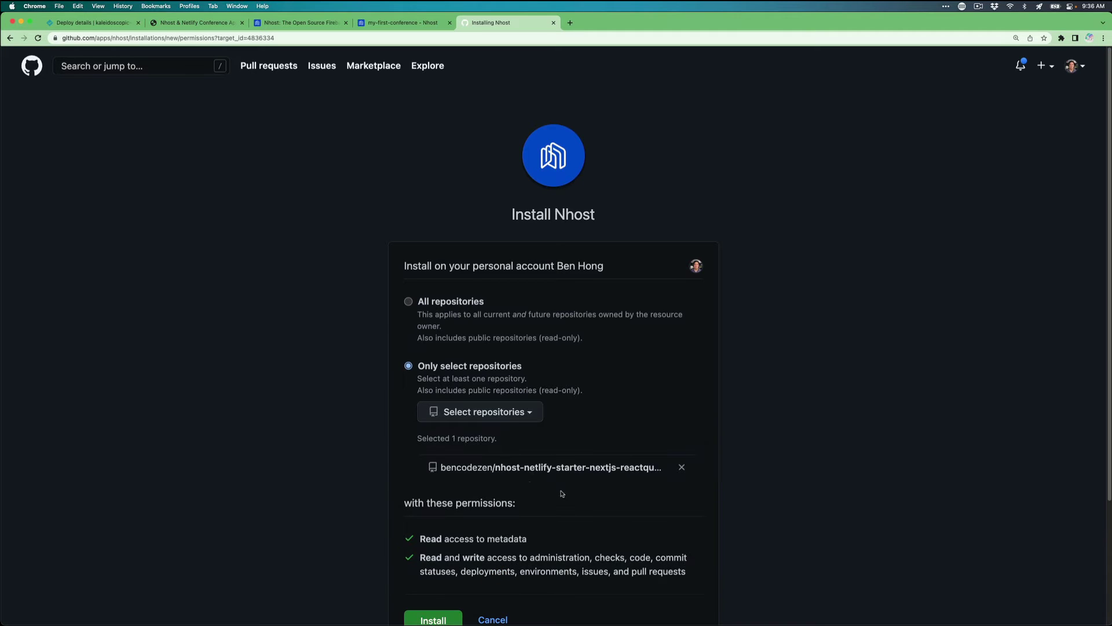
left_click(433, 618)
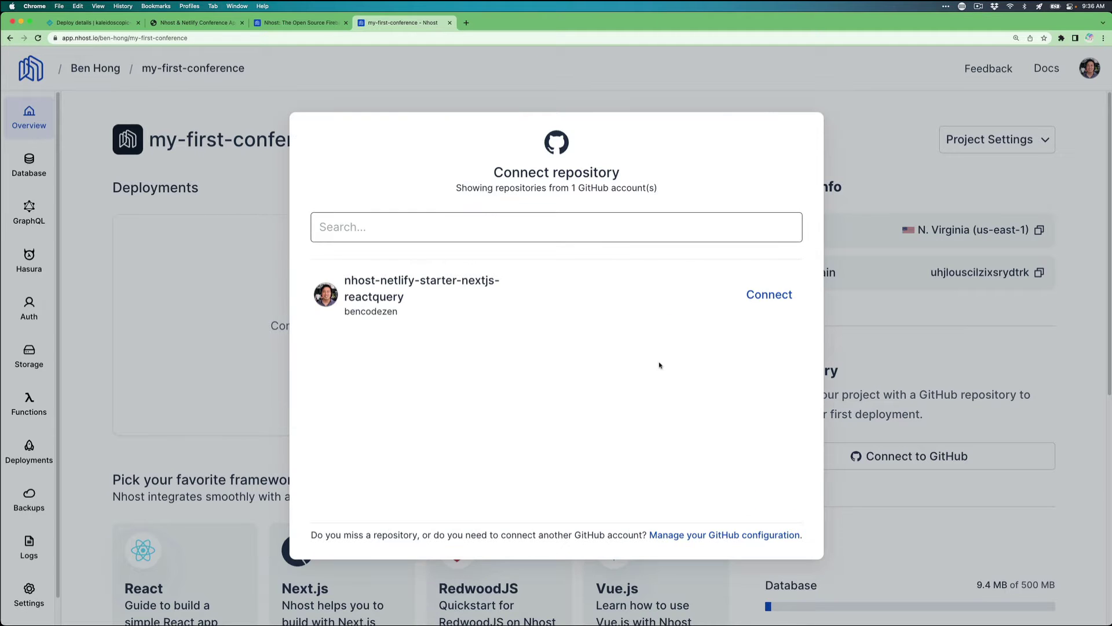
left_click(777, 297)
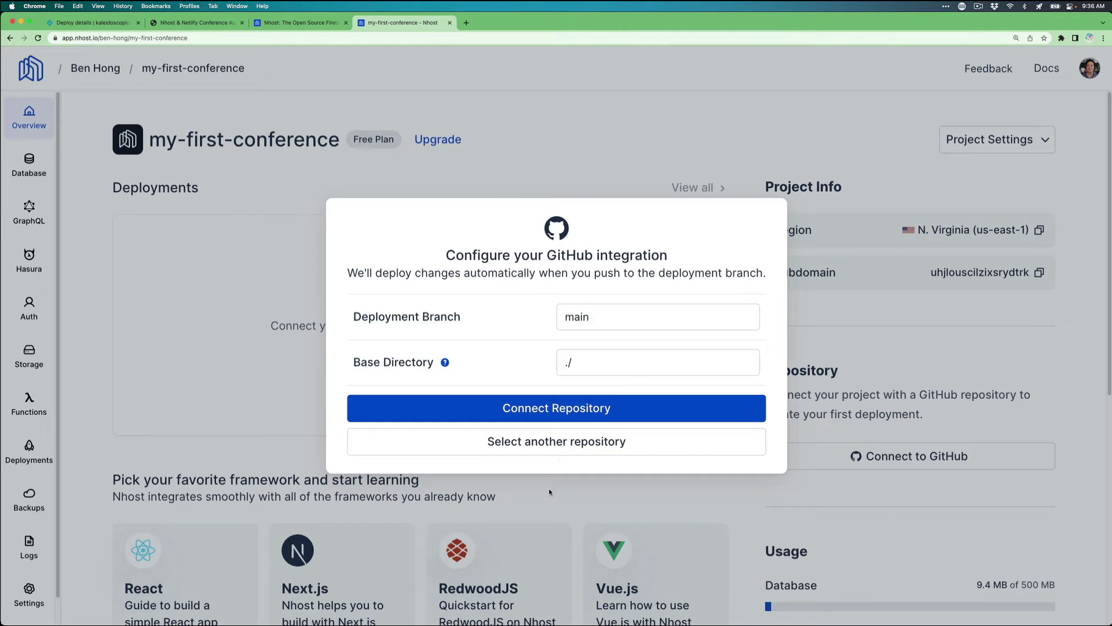
left_click(580, 406)
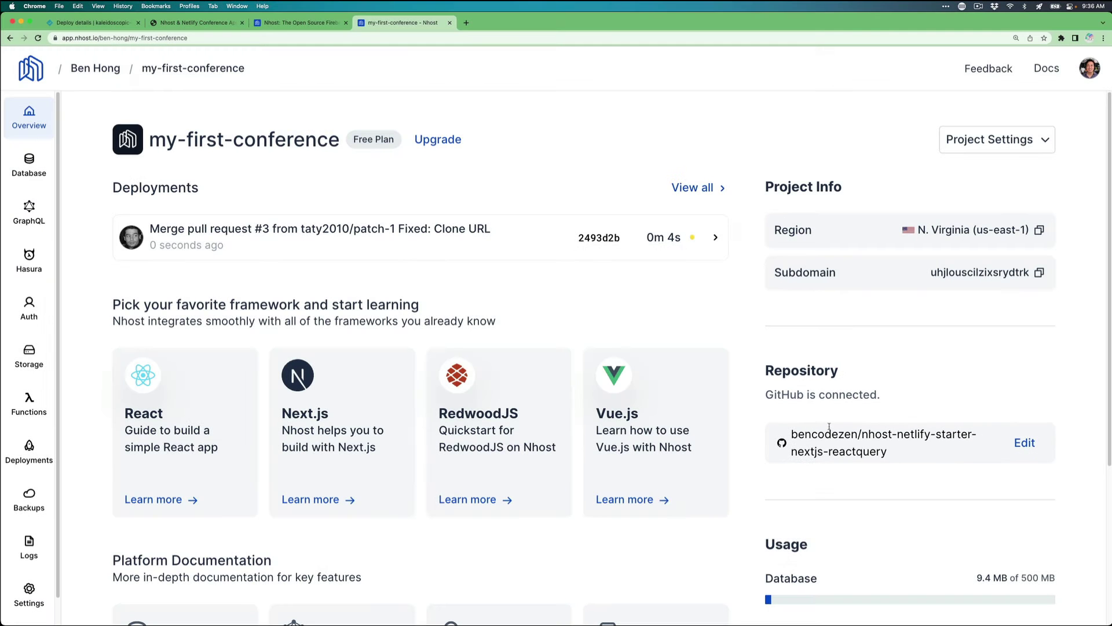
left_click(30, 166)
left_click(151, 270)
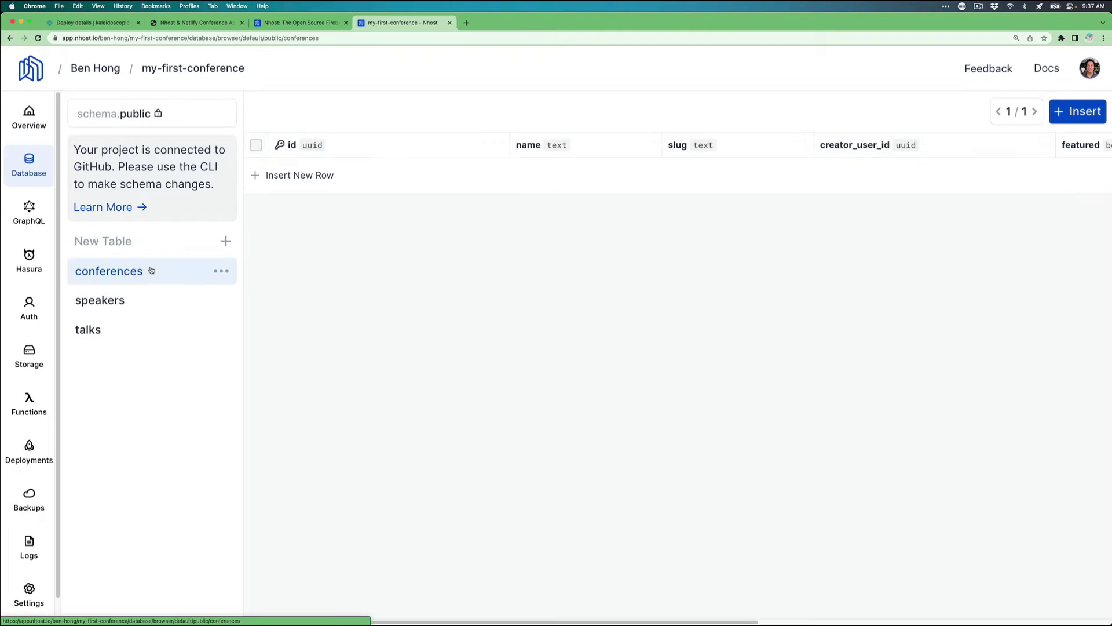
left_click(157, 302)
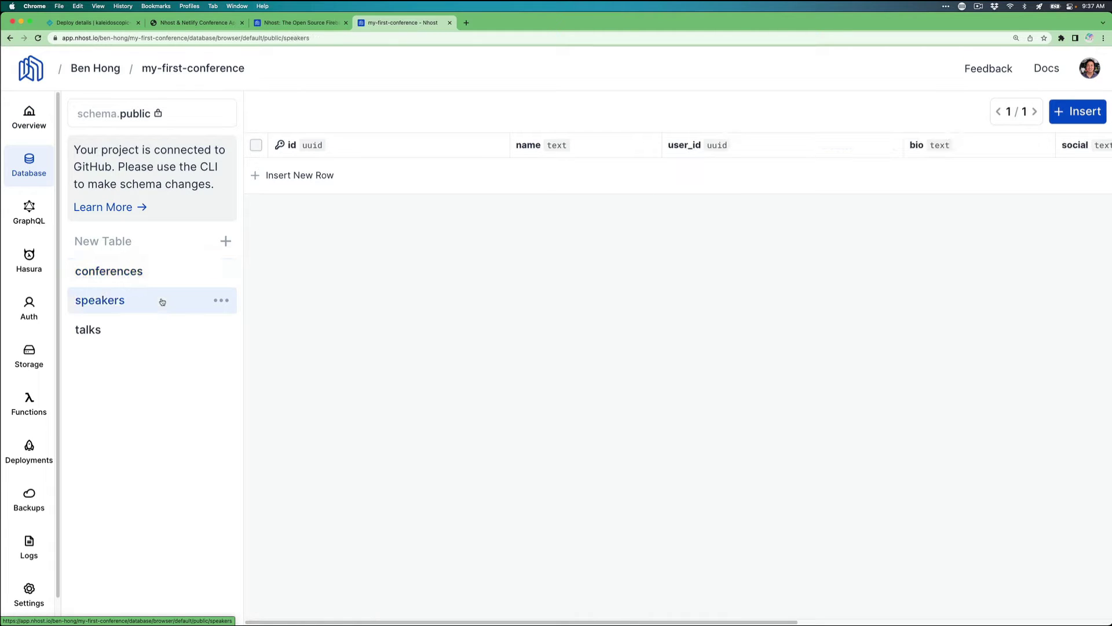
left_click(141, 327)
left_click(31, 116)
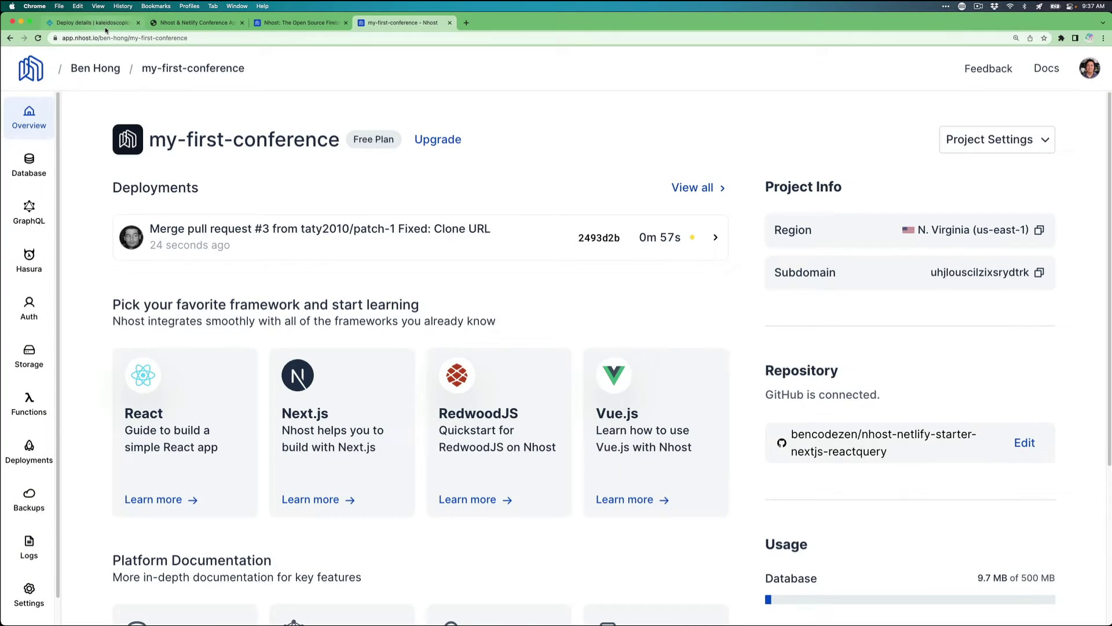
Step: From Netlify's deploys, open Site settings > Build & deploy > Environment and edit variables
left_click(110, 29)
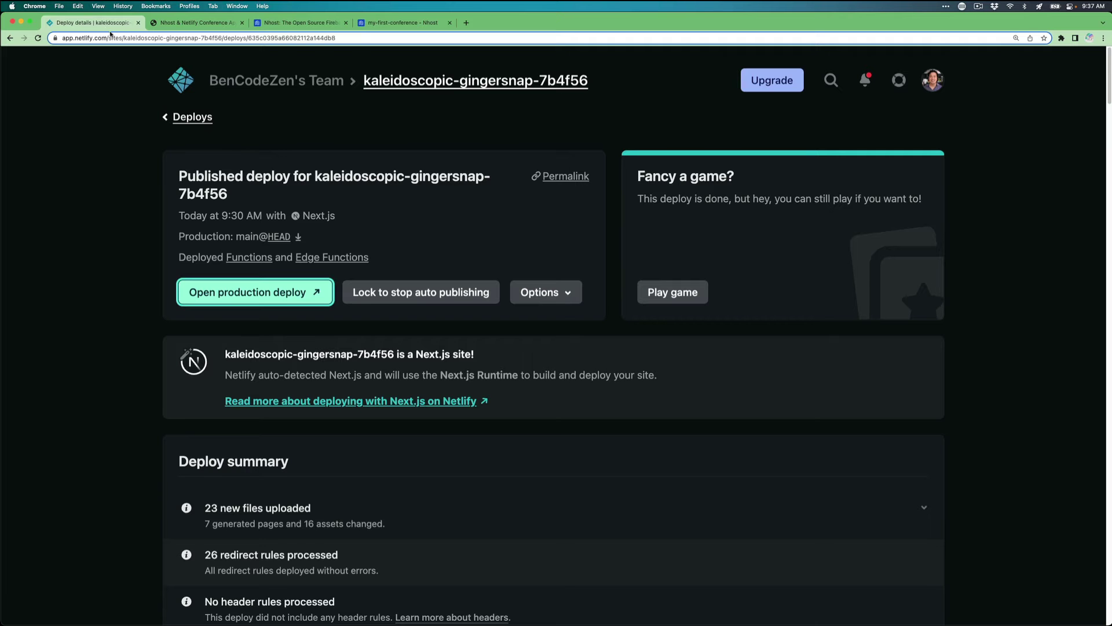
left_click(192, 118)
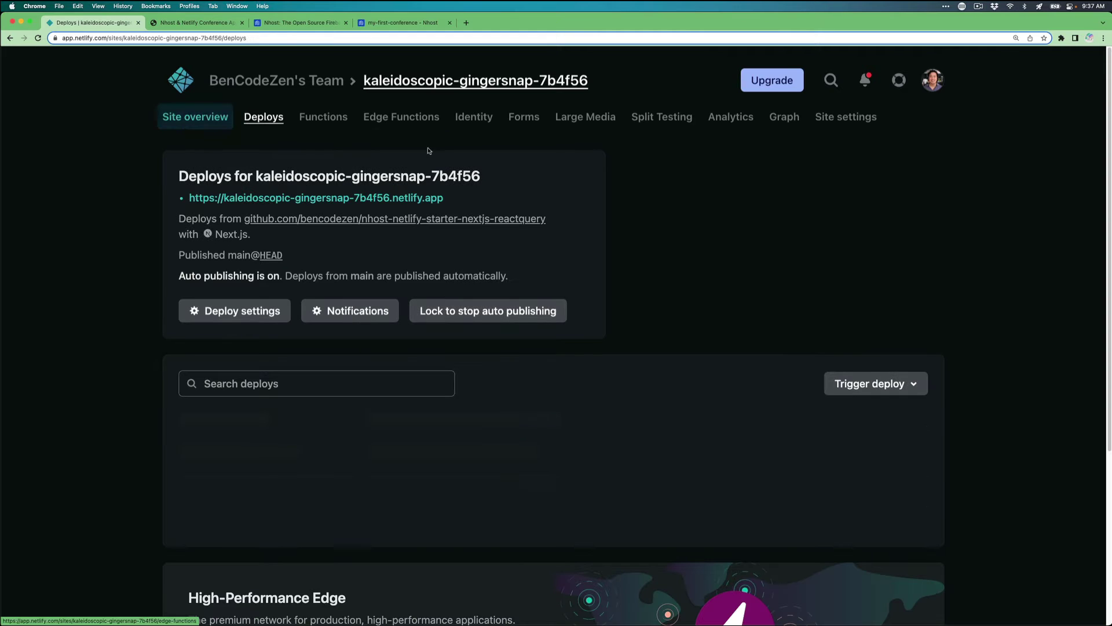
left_click(843, 118)
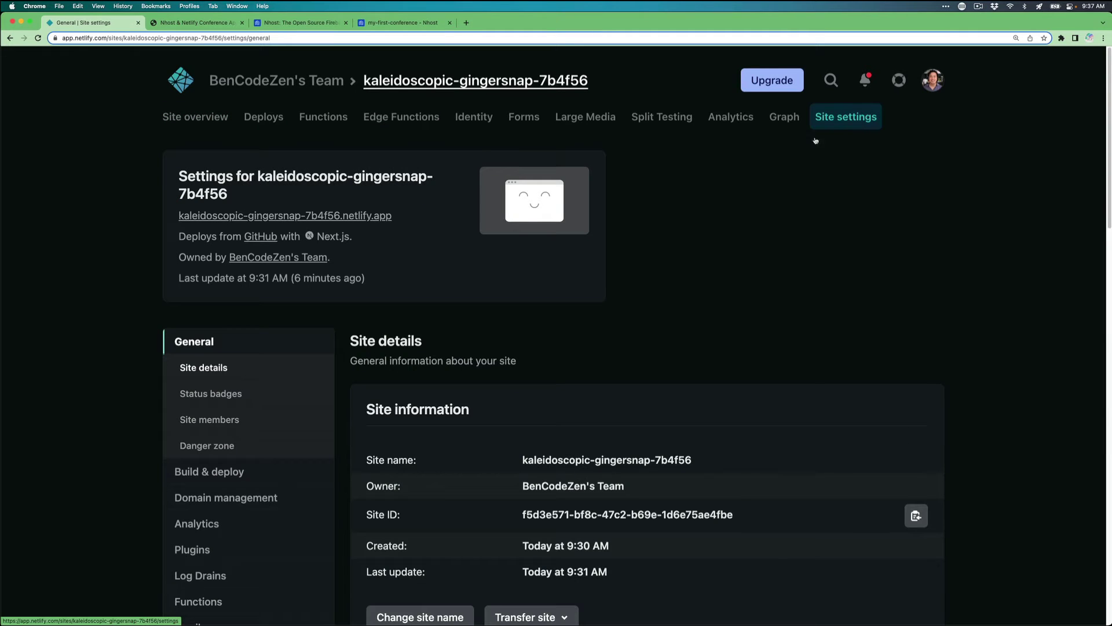
scroll(732, 221, "down", 1)
scroll(730, 220, "down", 5)
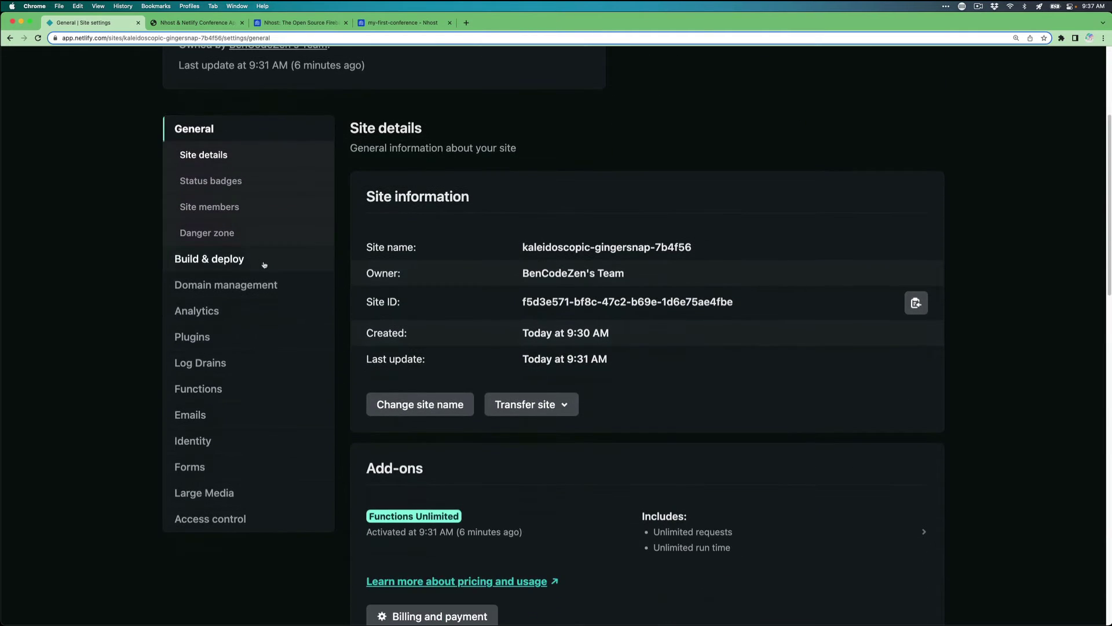
left_click(263, 260)
left_click(206, 419)
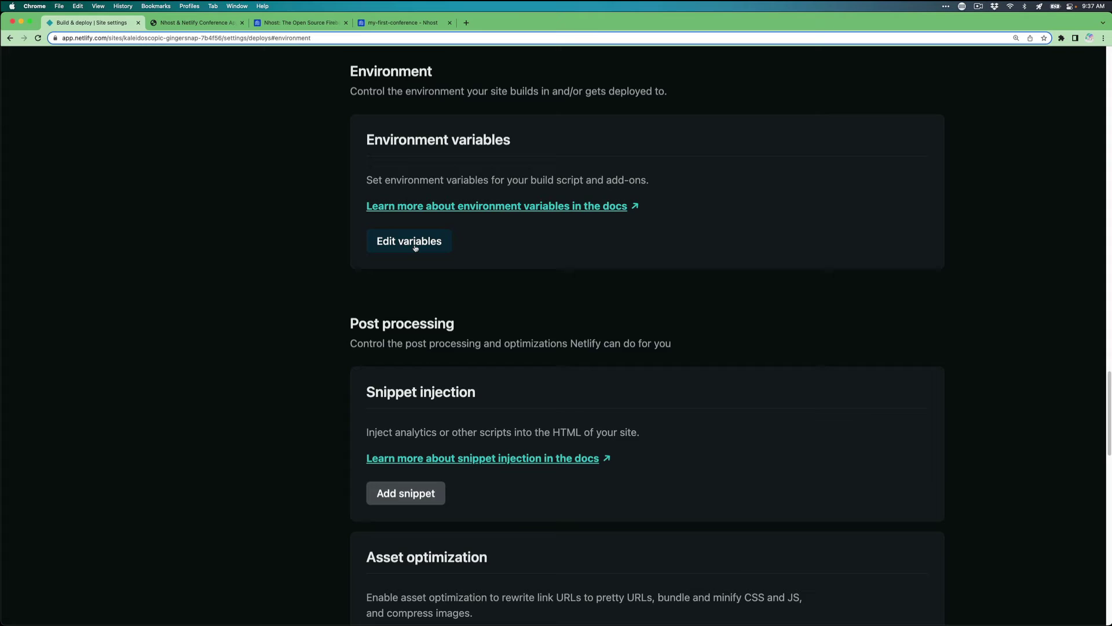
left_click(422, 243)
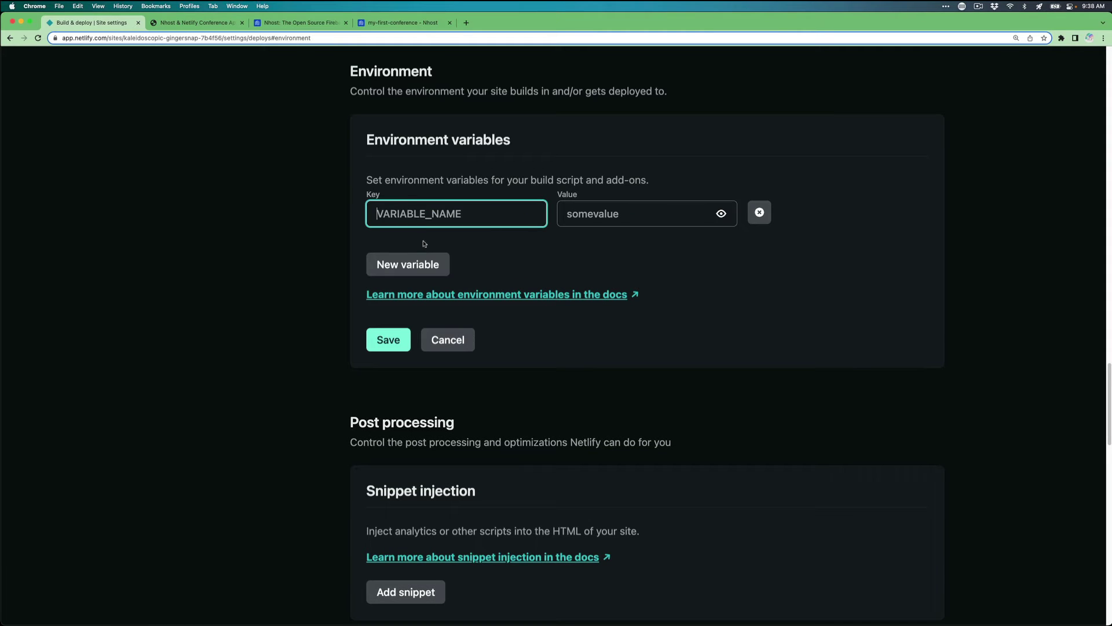
Step: Add the keys NEXT_PUBLIC_NHOST_SUBDOMAIN and NEXT_PUBLIC_NHOST_REGION
type("NEXT_PUBLIC_NHOST_SUBDOMAIN")
double_click(469, 215)
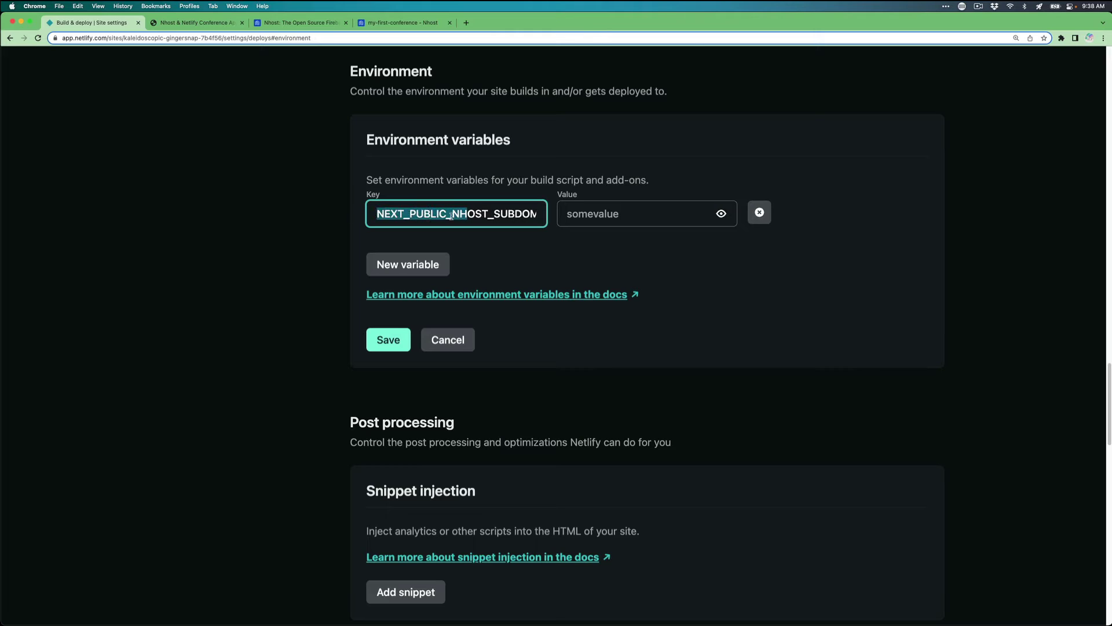
left_click_drag(474, 214, 534, 209)
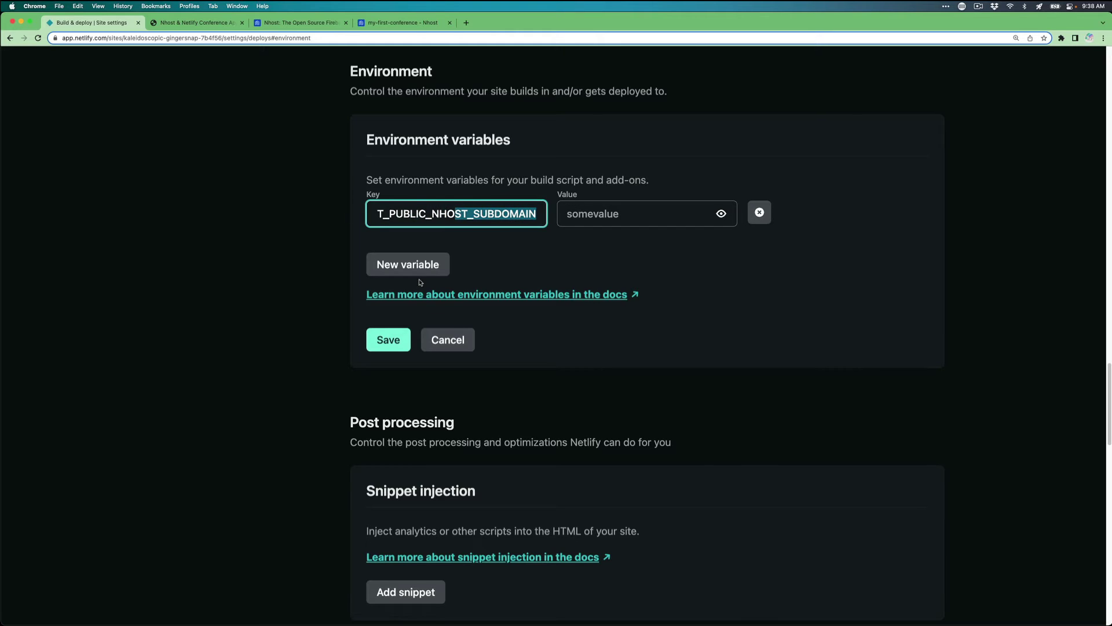
left_click(408, 264)
type("NEXT_PUBLIC_NHOST_REGION")
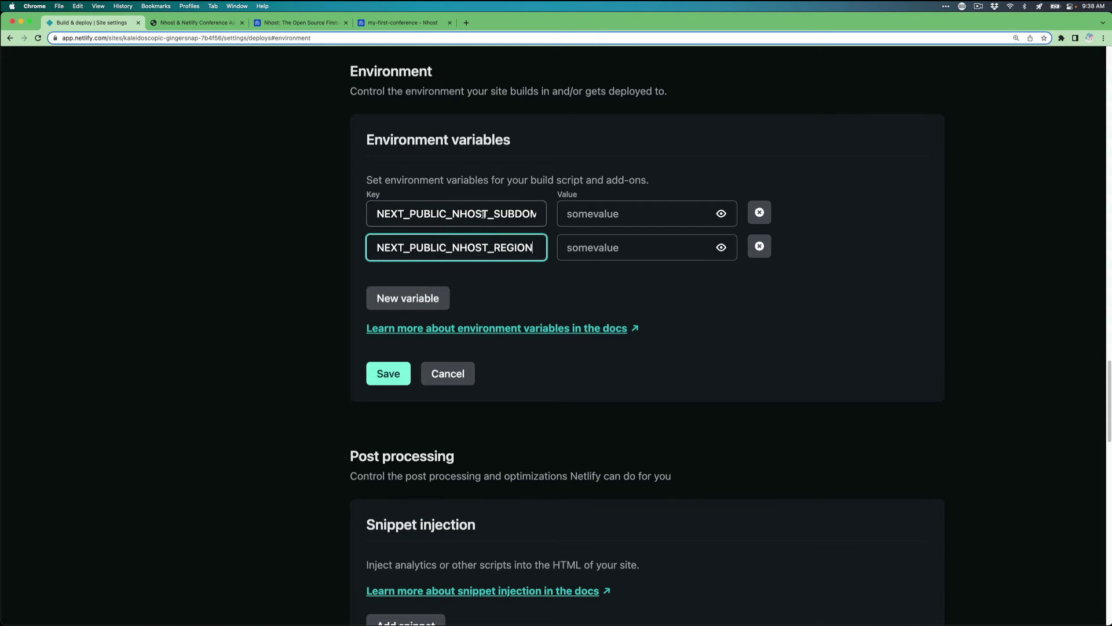
left_click(602, 215)
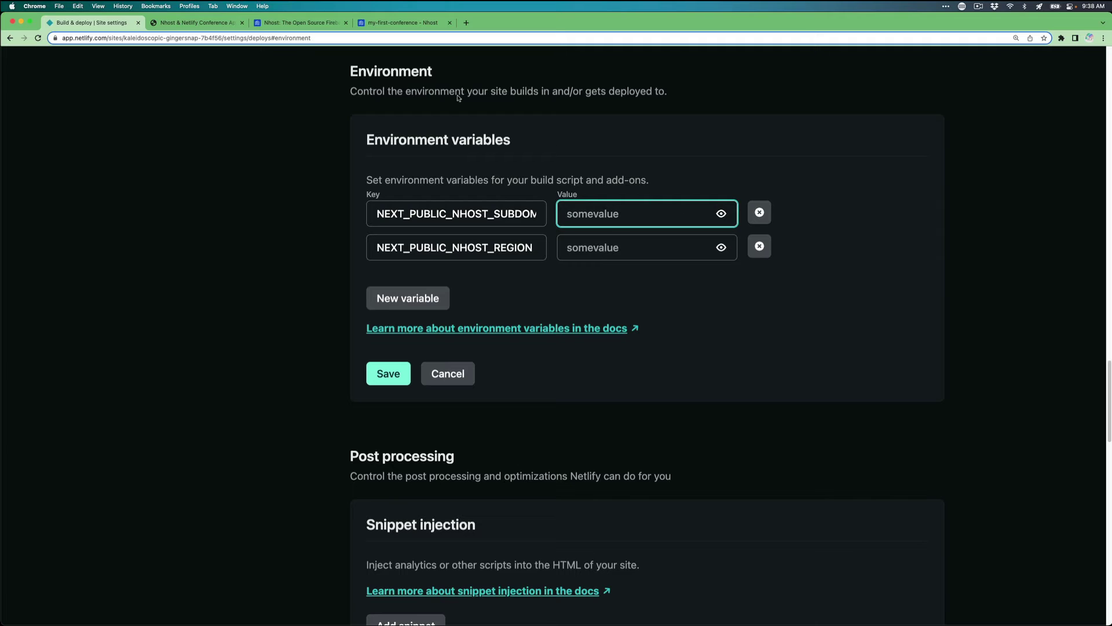
Step: Copy the Nhost region and set NEXT_PUBLIC_NHOST_REGION to us-east-1
left_click(393, 25)
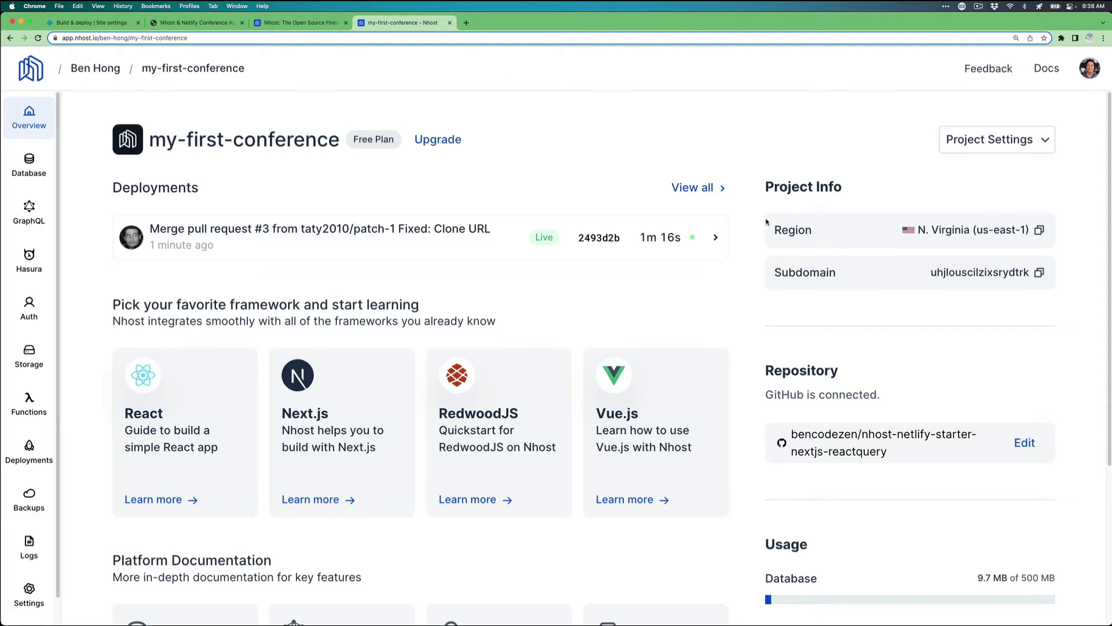
left_click(1038, 232)
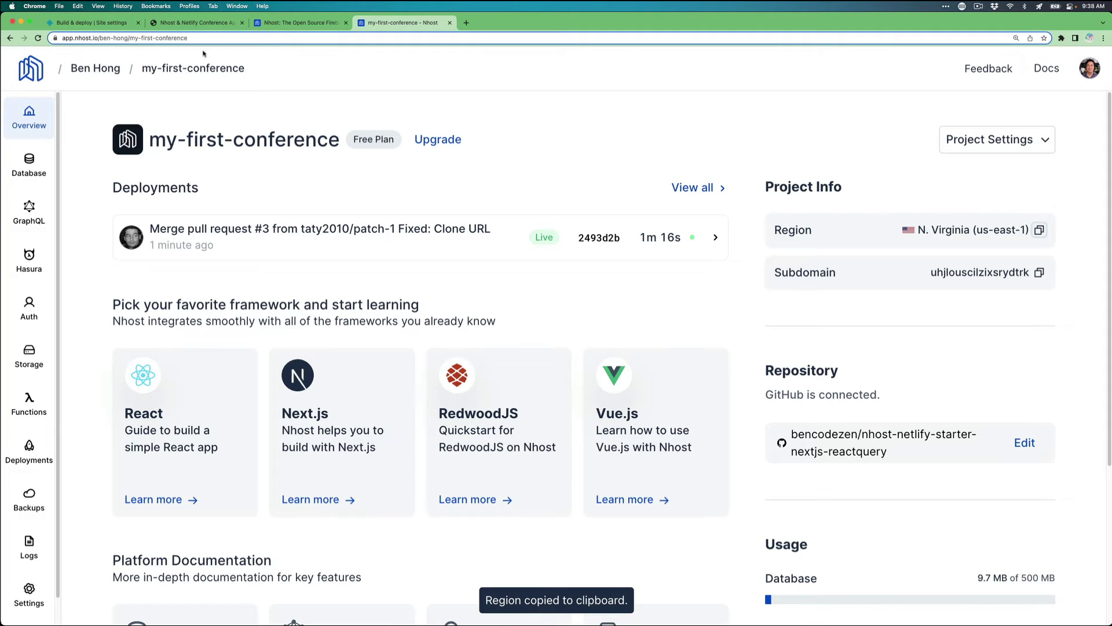
left_click(98, 23)
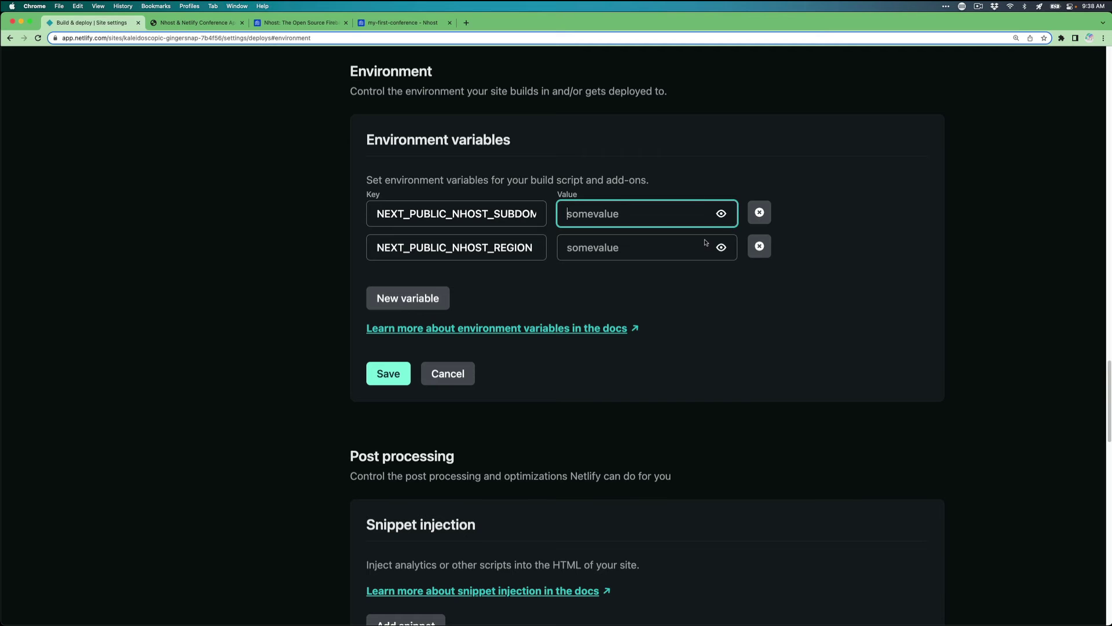
left_click(620, 250)
key("super+v")
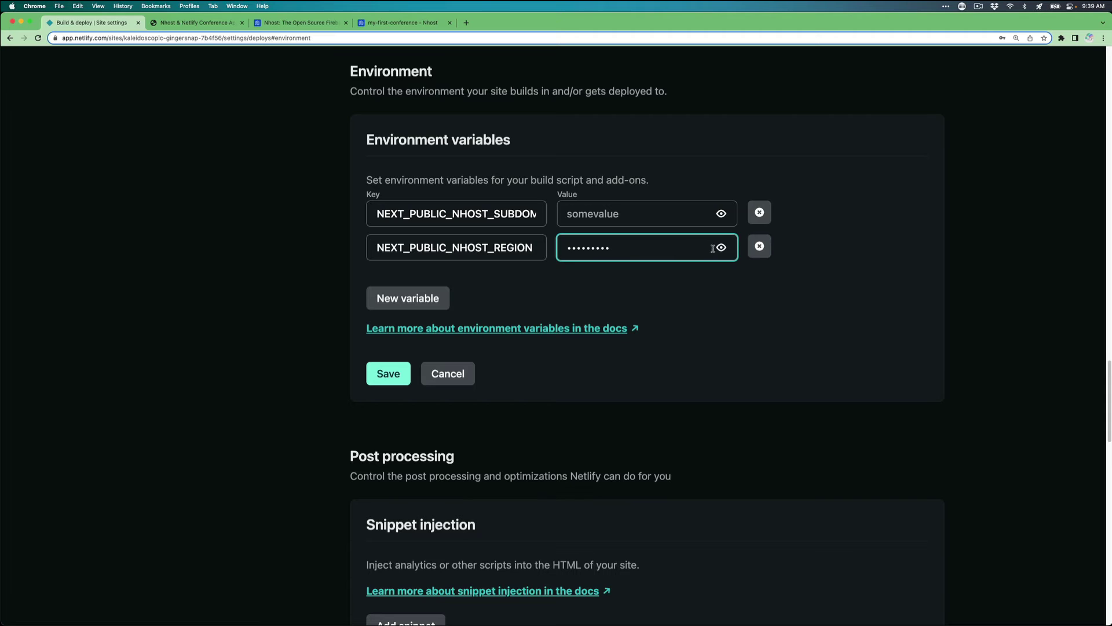
left_click(721, 249)
Step: Paste the Nhost subdomain into NEXT_PUBLIC_NHOST_SUBDOMAIN and save the variables
left_click(432, 23)
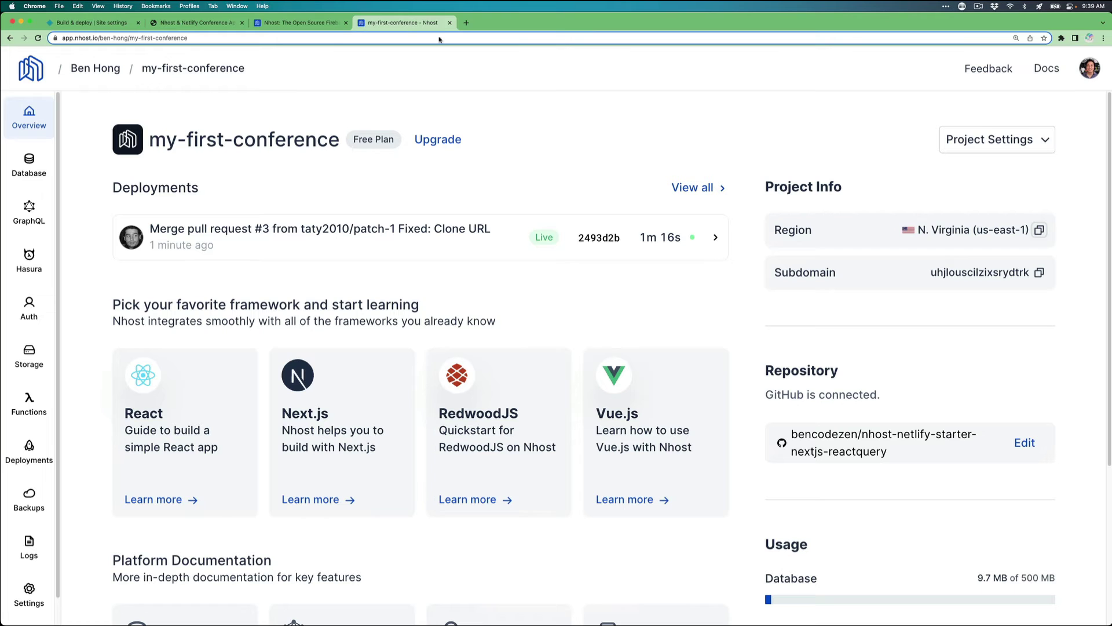
left_click(1039, 273)
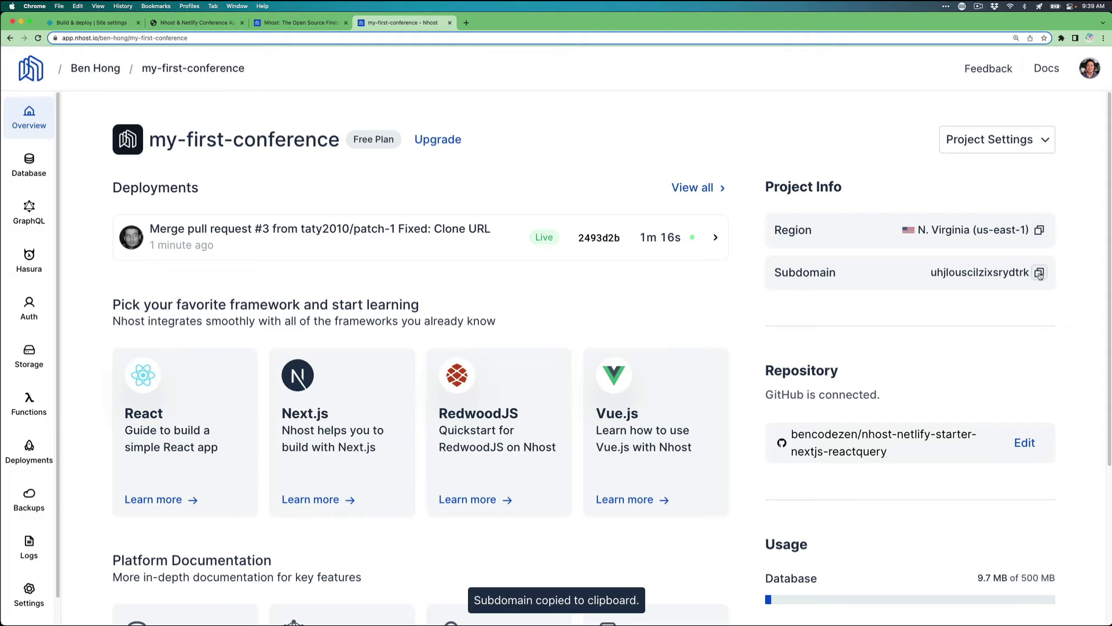
left_click(72, 23)
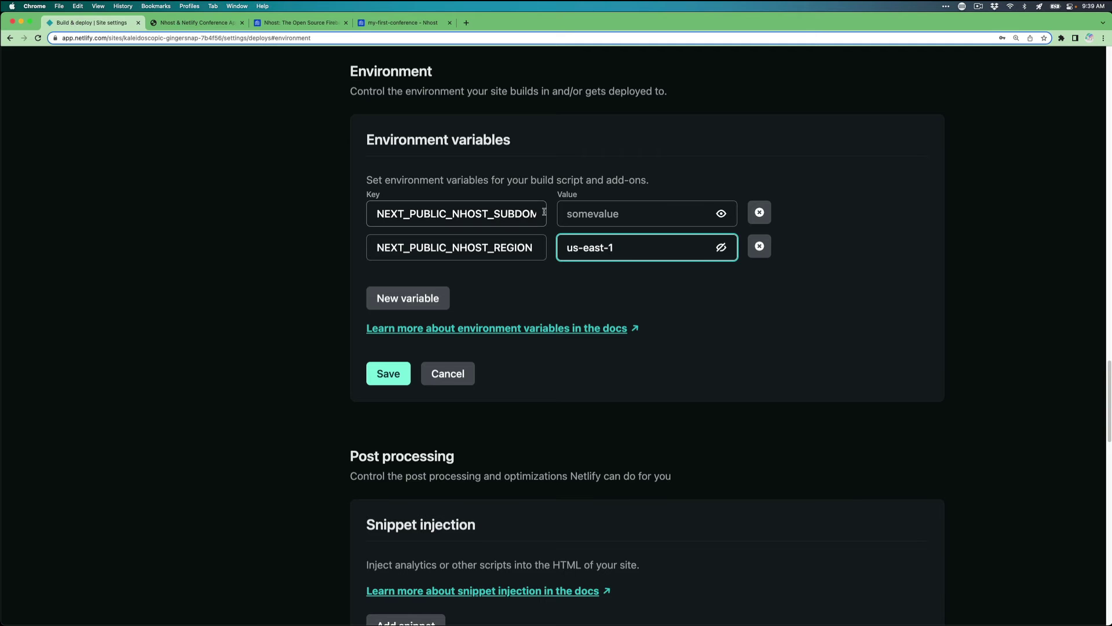
left_click(618, 214)
key("super+v")
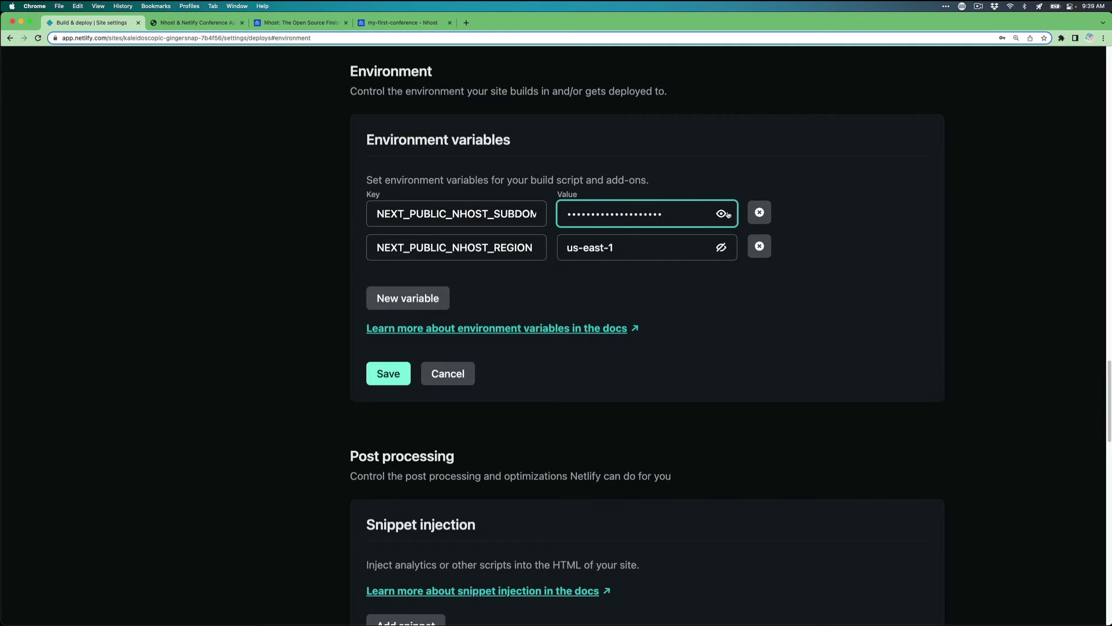
left_click(727, 214)
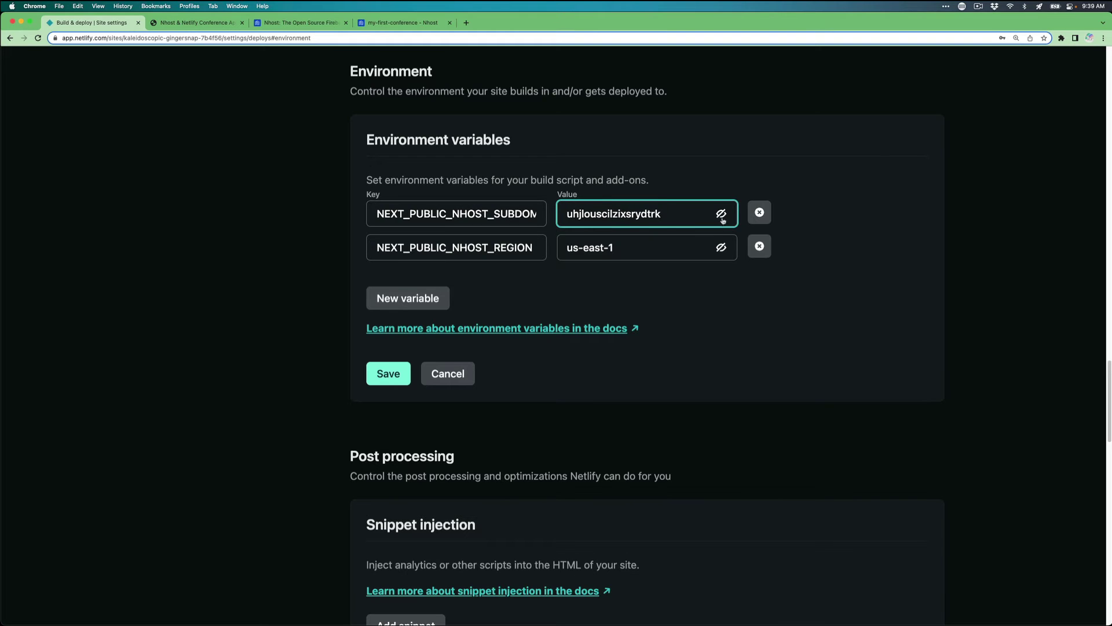
left_click(382, 378)
left_click(990, 163)
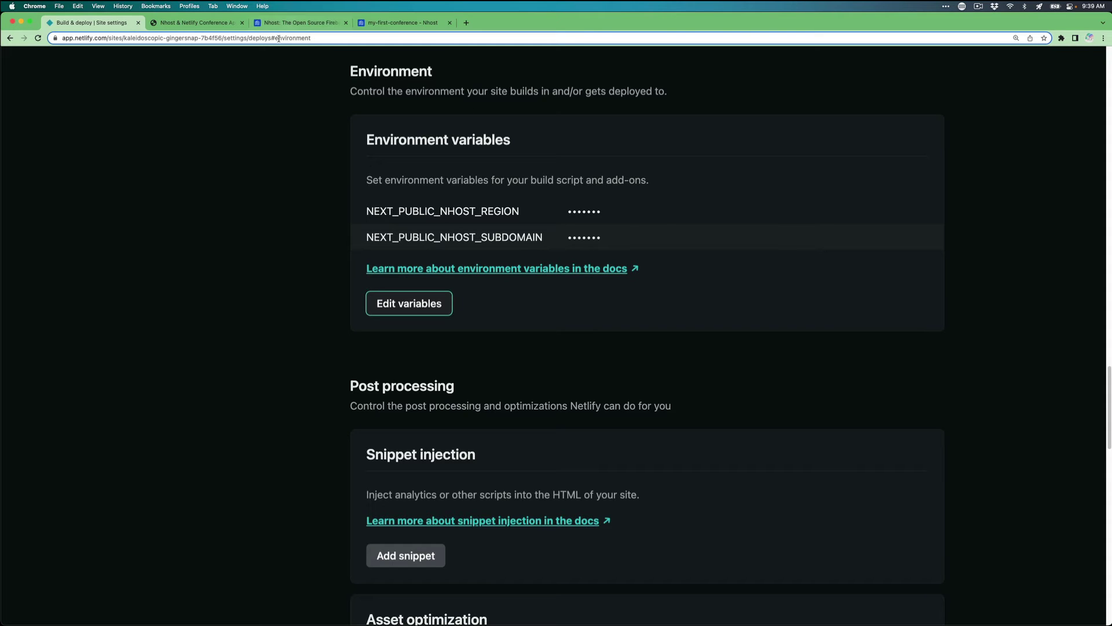
left_click(399, 24)
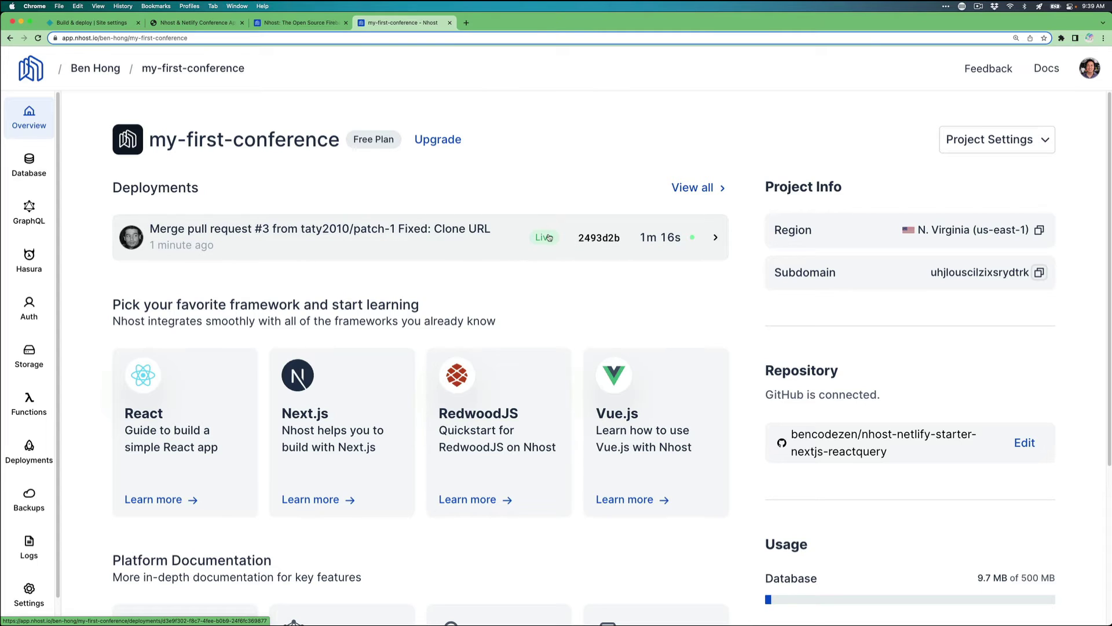
left_click(30, 168)
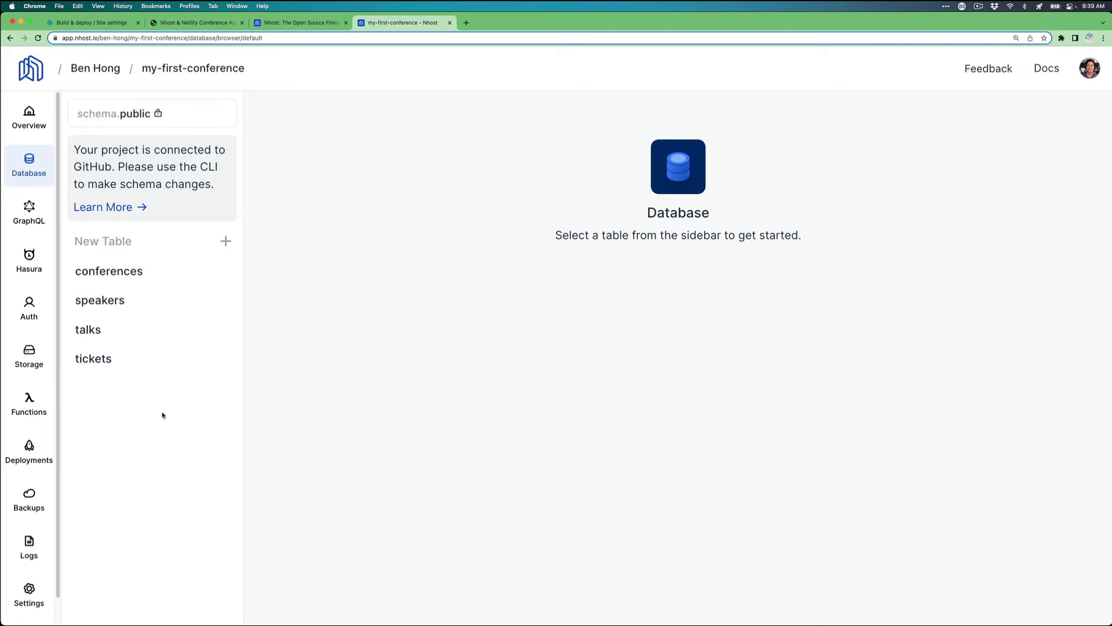
left_click(121, 276)
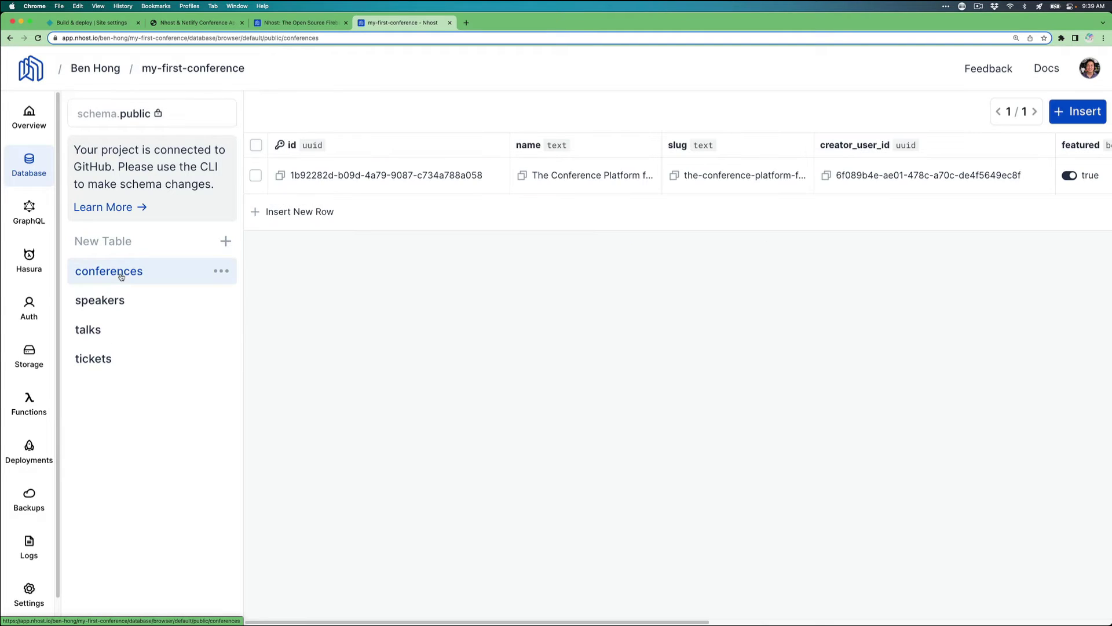
left_click(136, 303)
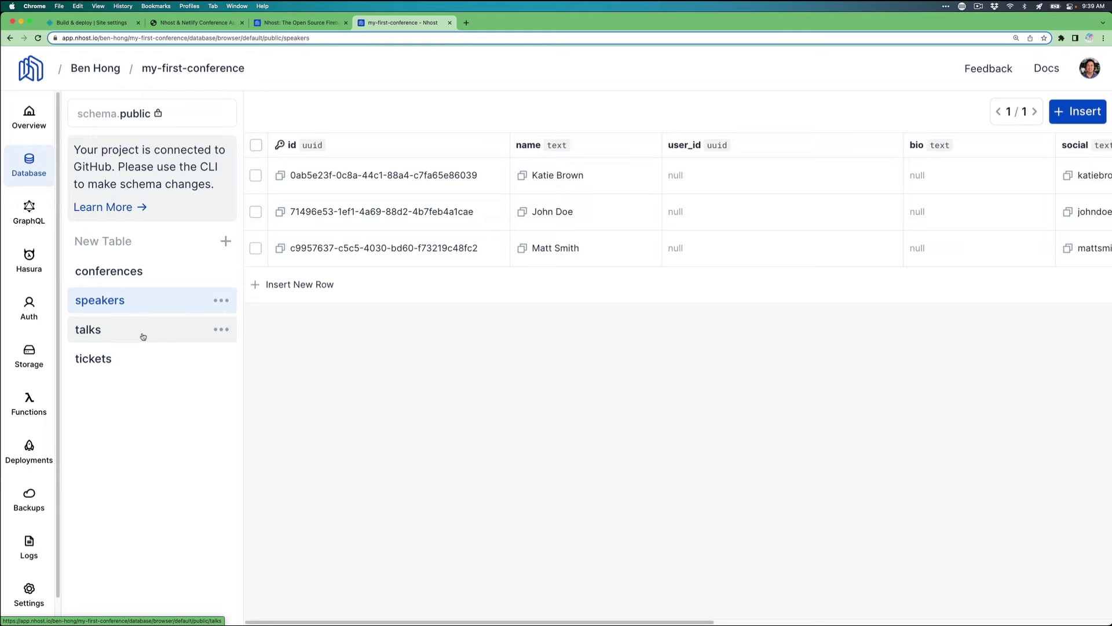
key("super+1")
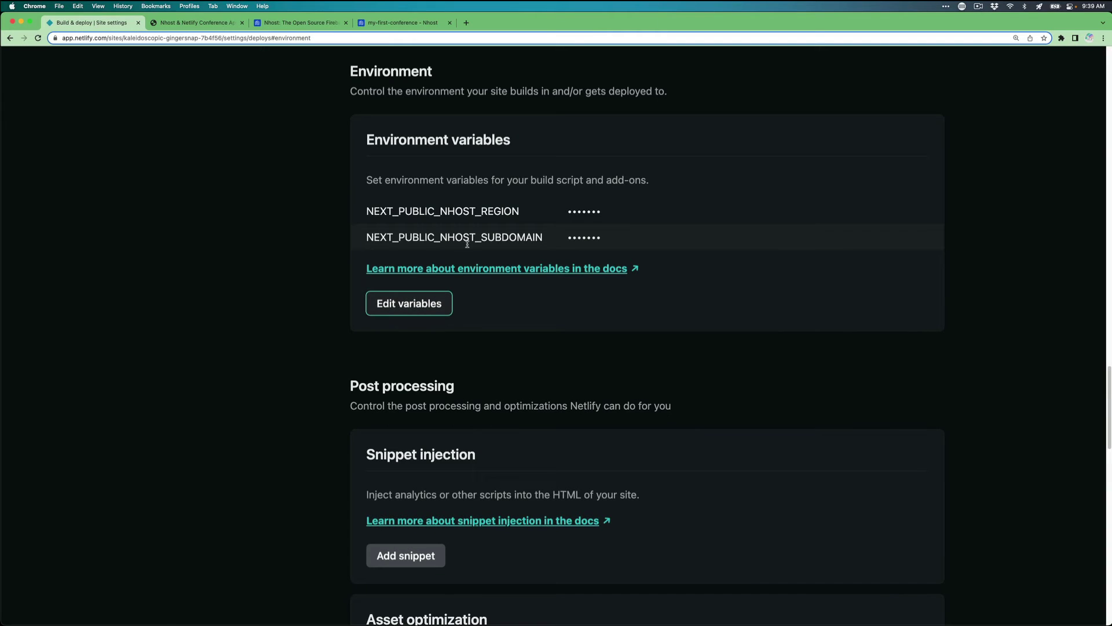
Step: Trigger a new Deploy site from the Deploys list and follow its log until published
scroll(472, 254, "up", 8)
scroll(478, 268, "up", 15)
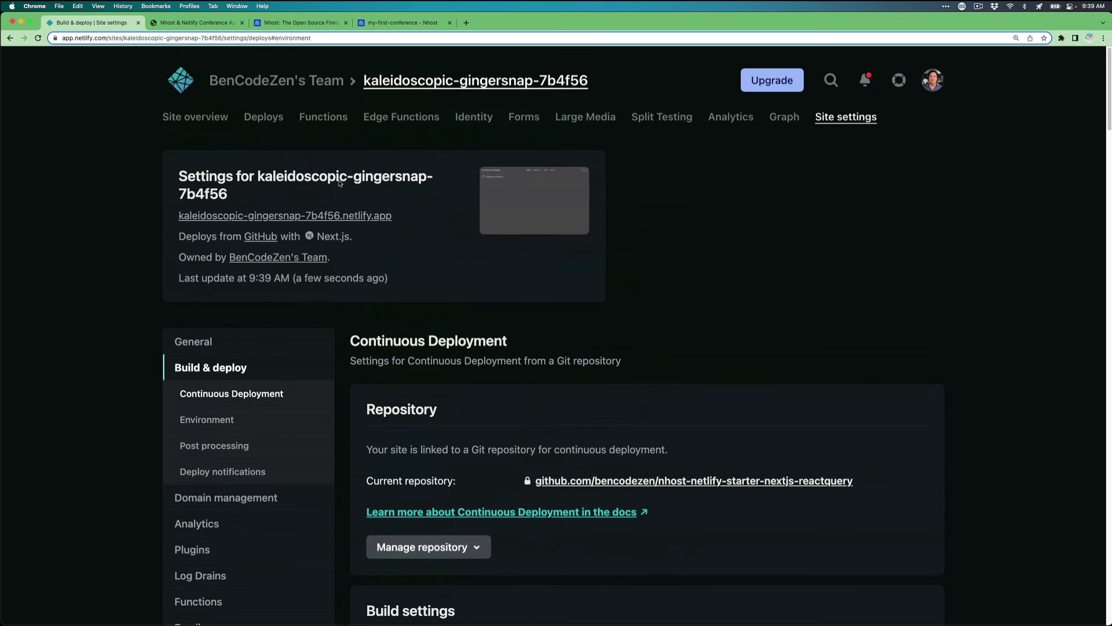
left_click(272, 118)
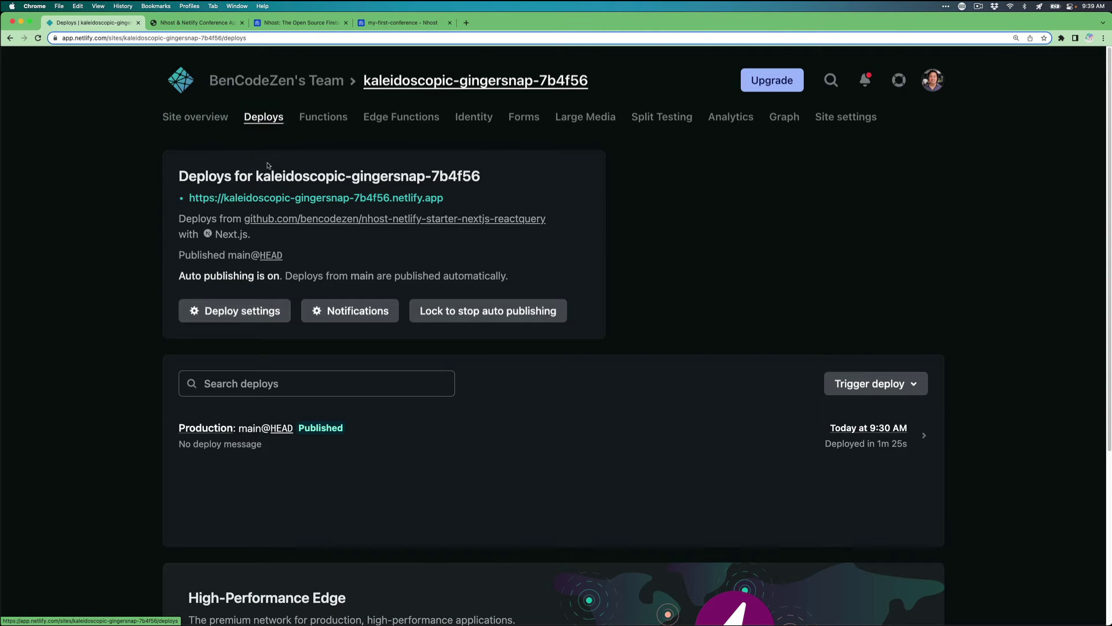
left_click(900, 380)
left_click(869, 412)
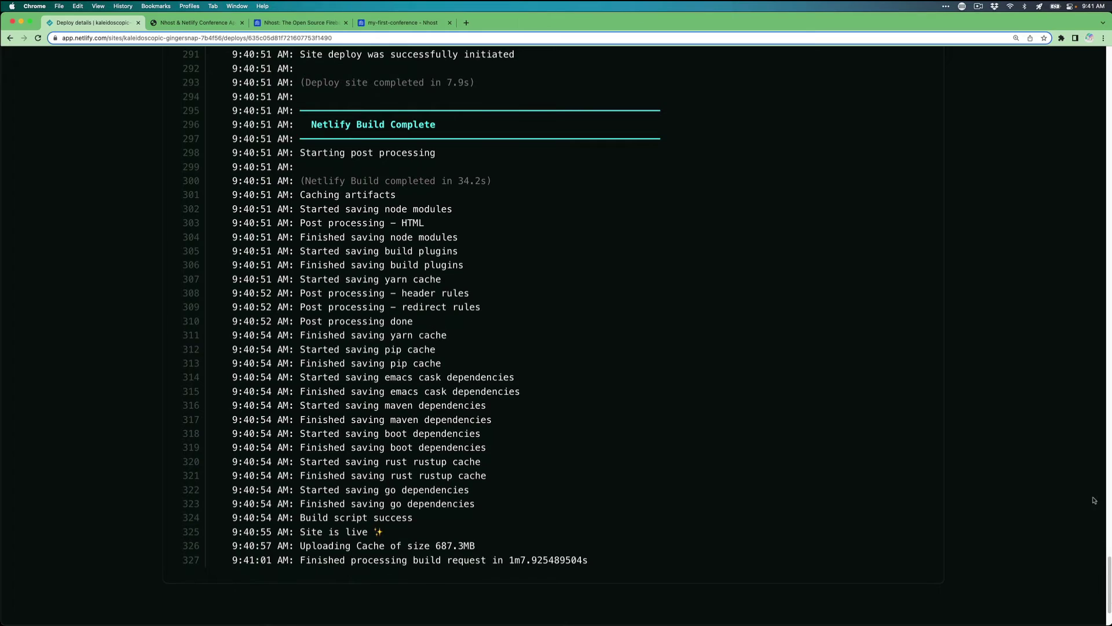
left_click_drag(1107, 563, 1097, 61)
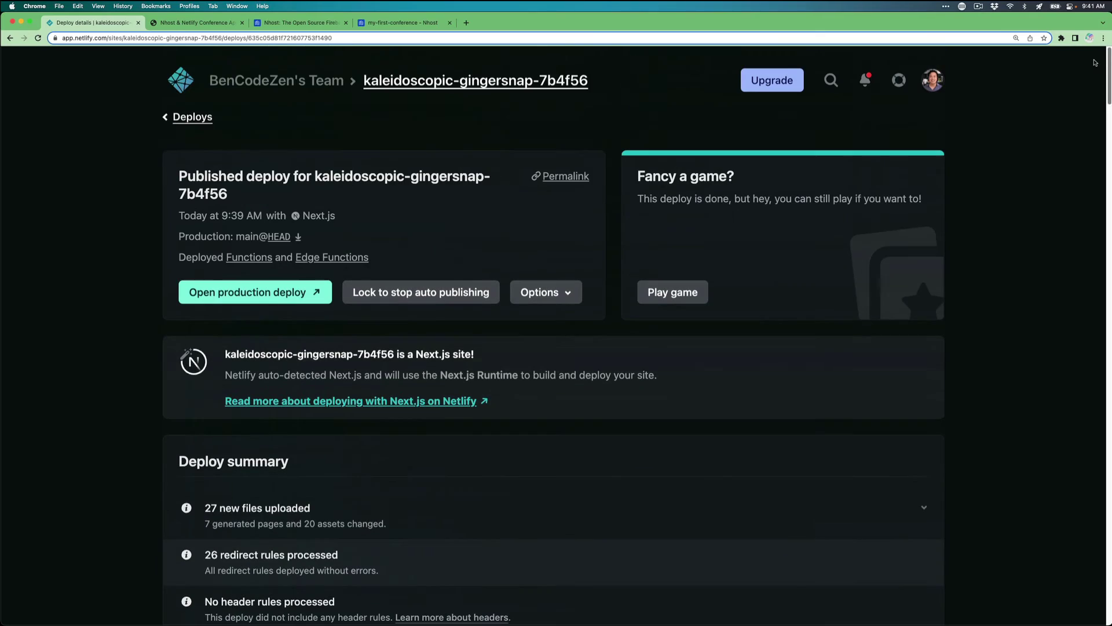
Step: Open the production deploy and sign in as the manager, declining to save the password
left_click(264, 293)
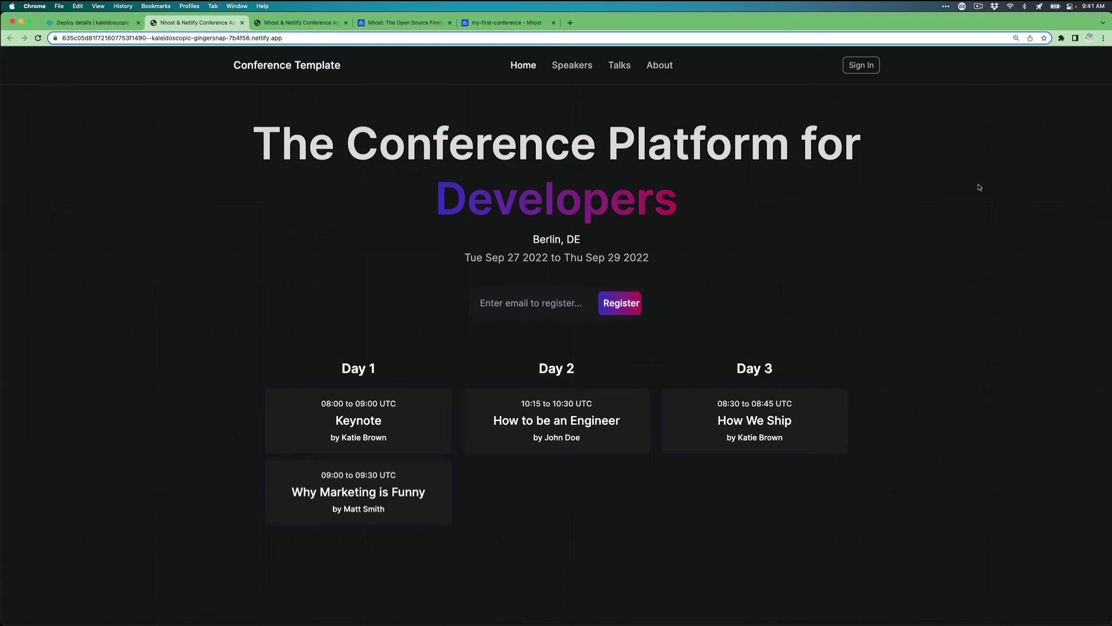
left_click(869, 65)
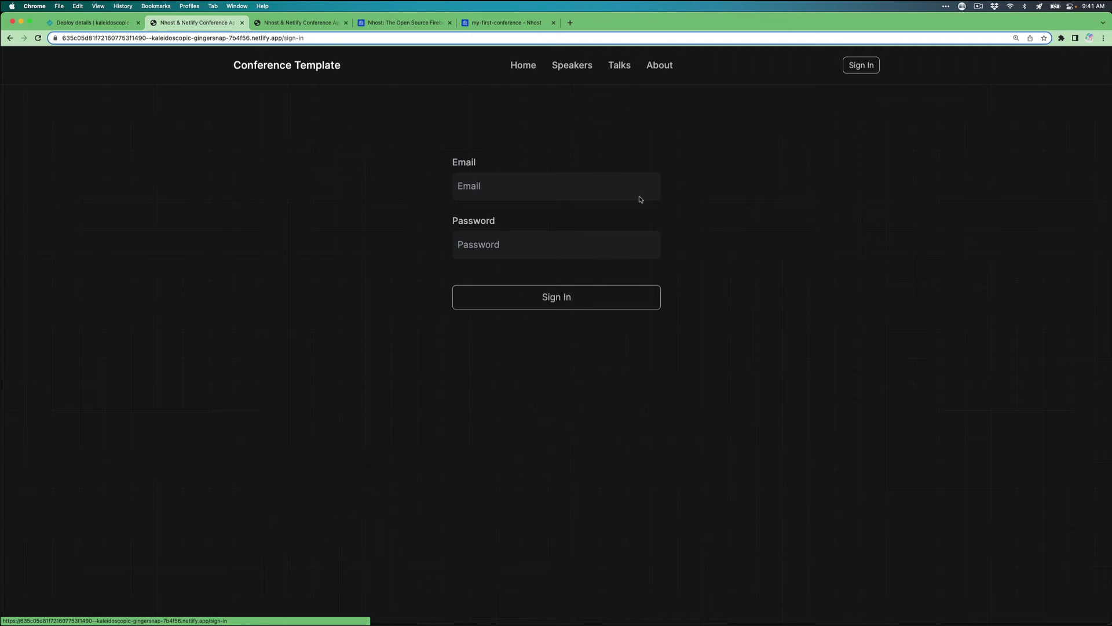
left_click(590, 197)
left_click(579, 229)
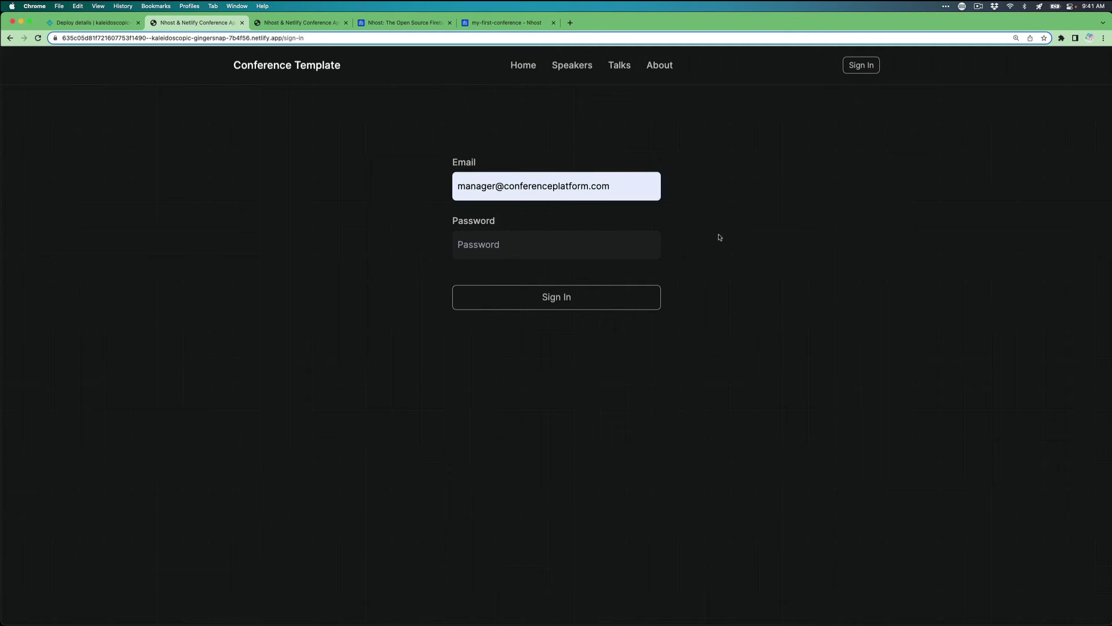
left_click(575, 247)
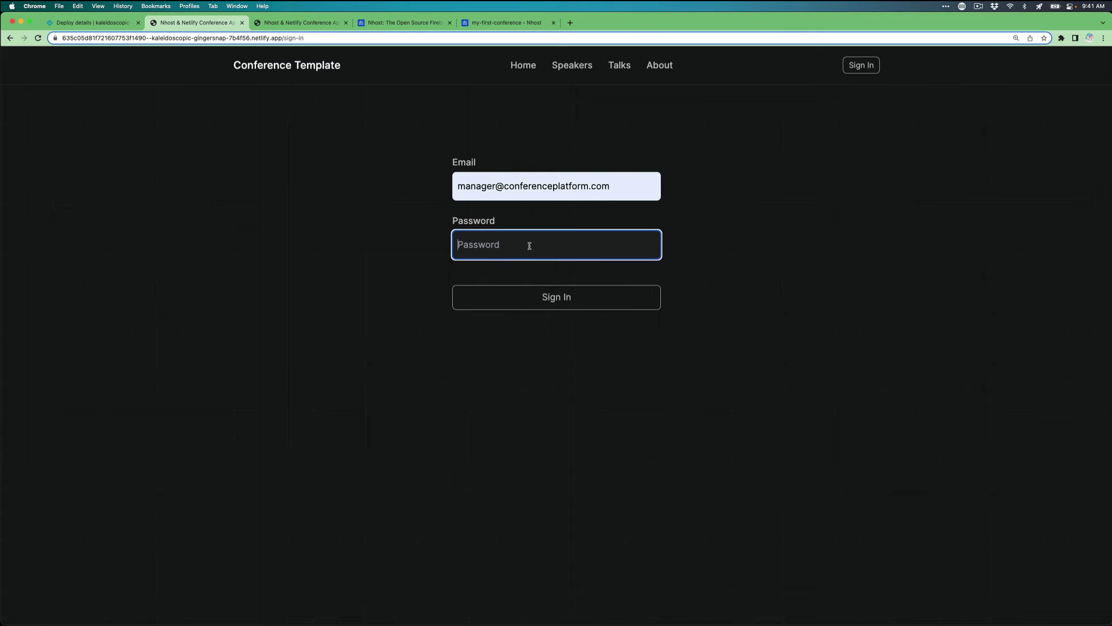
key("super+v")
left_click(588, 305)
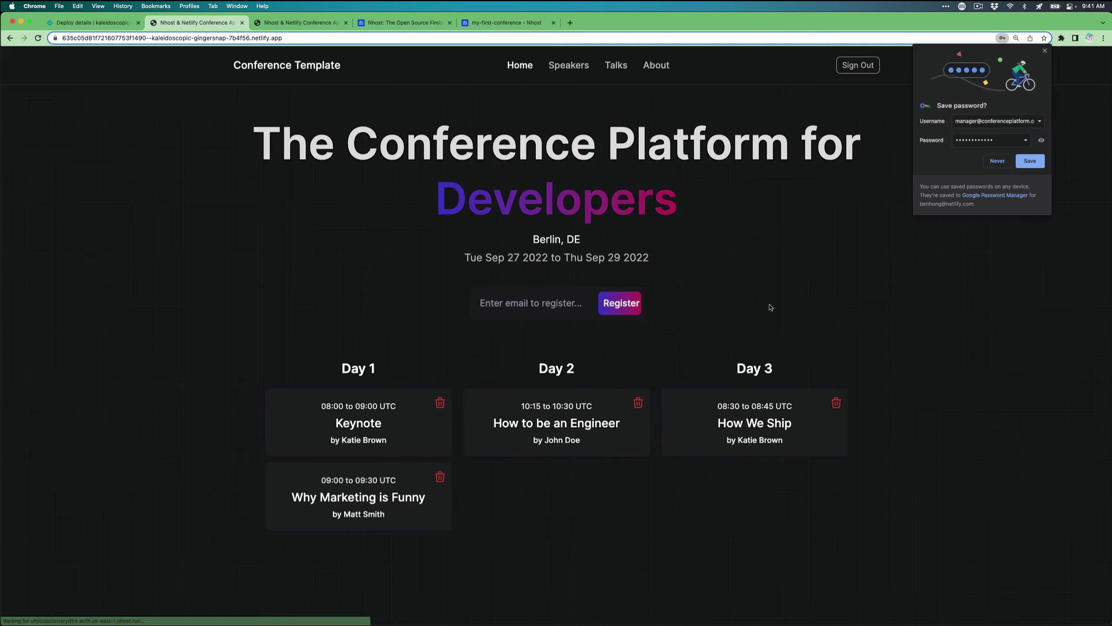
left_click(997, 162)
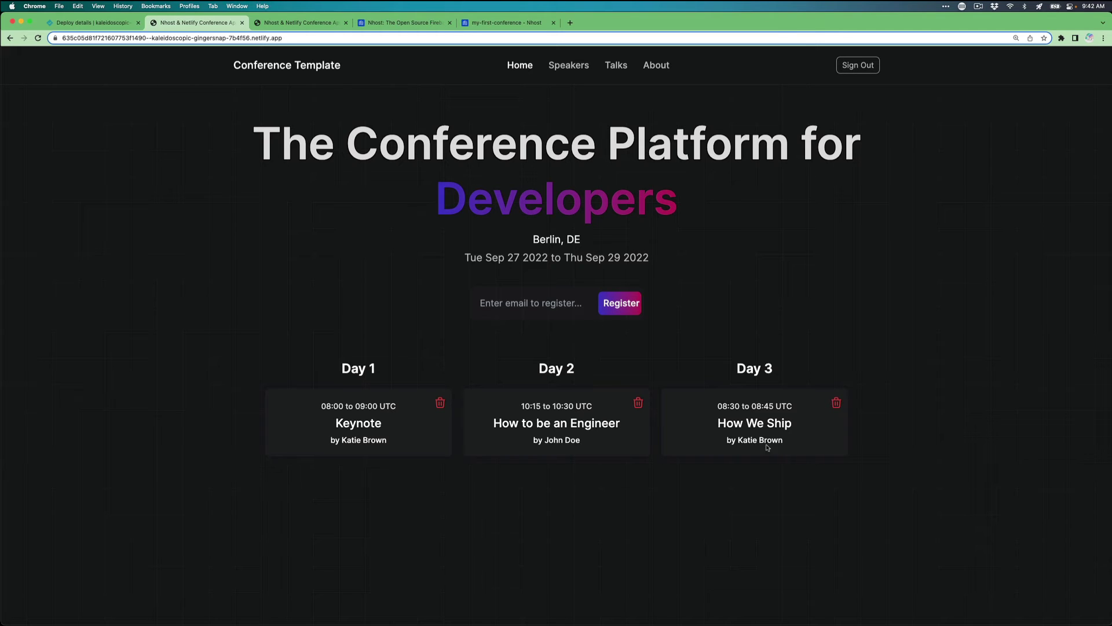
left_click(526, 299)
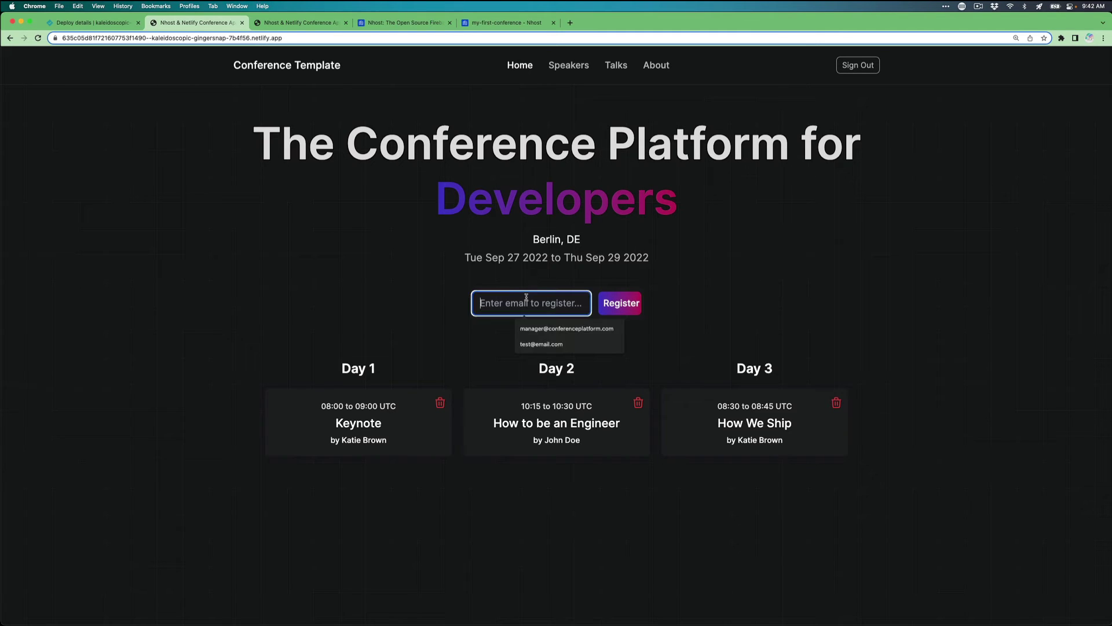
type("test@ema")
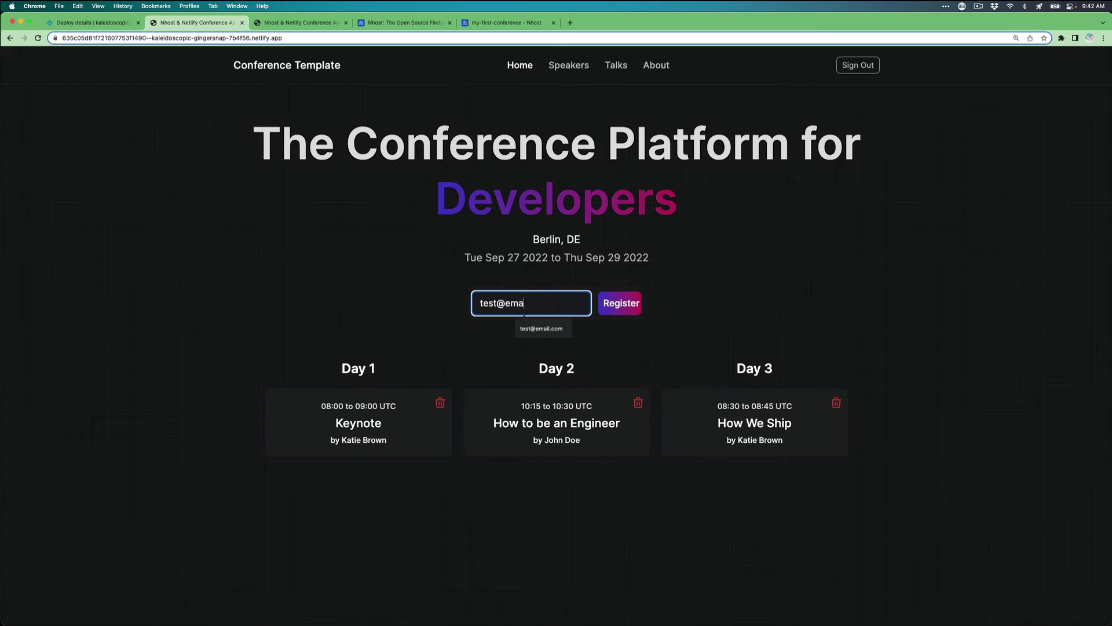
type("il.com")
left_click(617, 302)
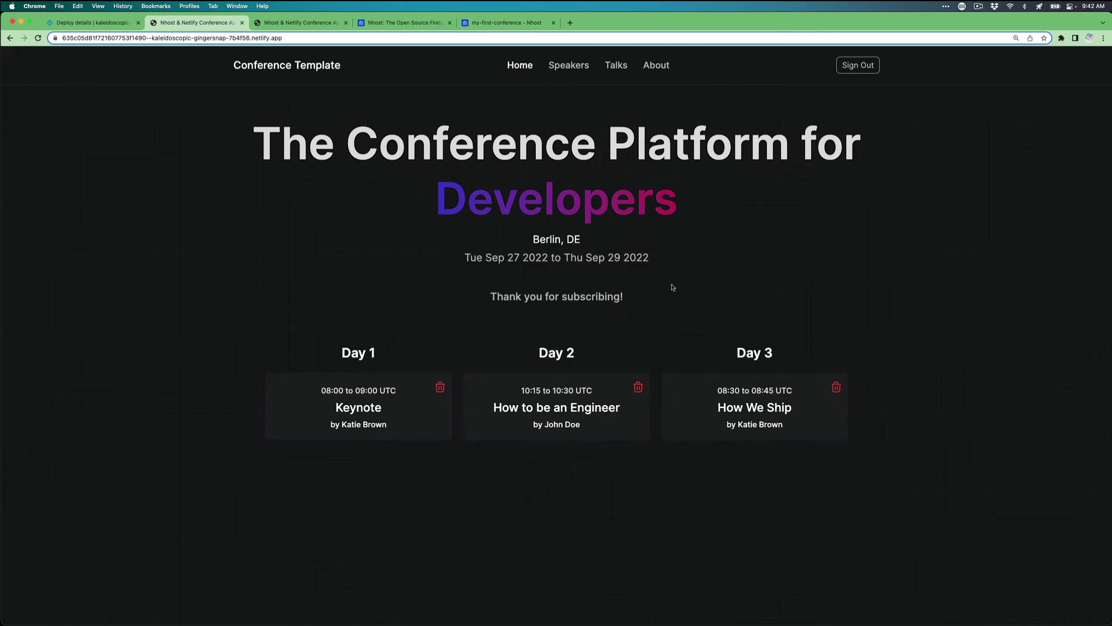
Step: Add a speaker with their full name, Twitter handle and job title Developer Experience Engineer
left_click(577, 68)
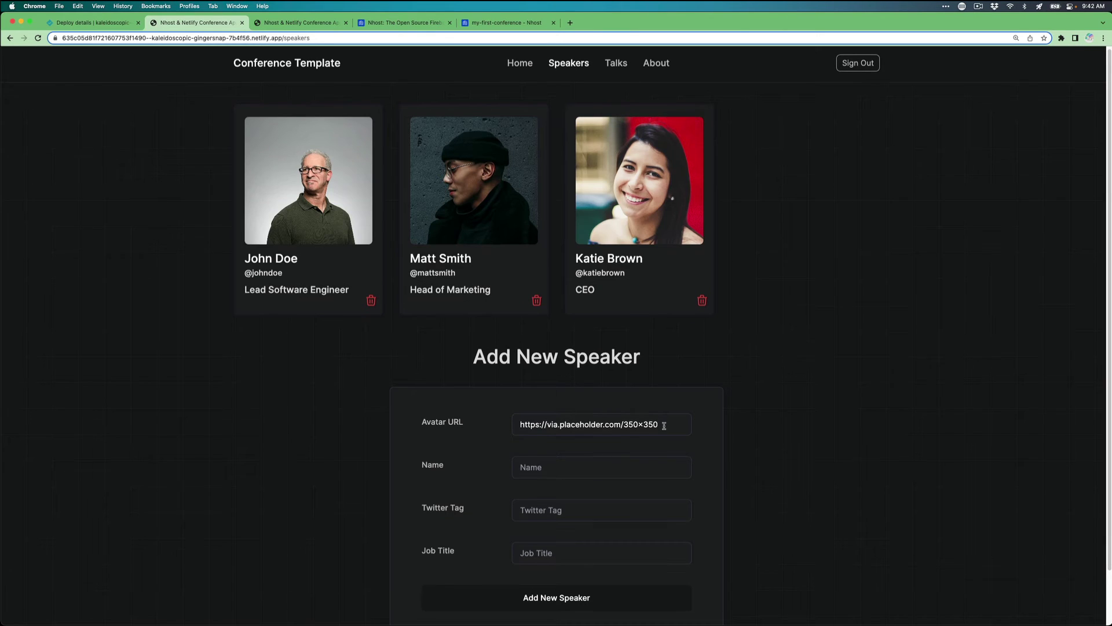
scroll(591, 478, "down", 1)
left_click(602, 452)
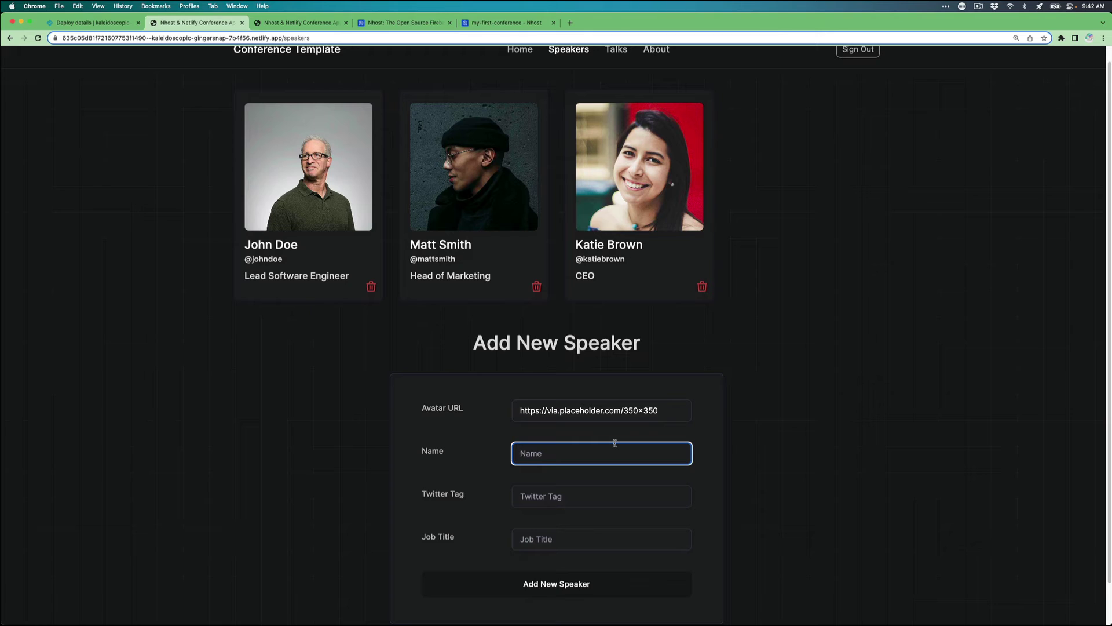
type("Ben Hong")
key("Tab")
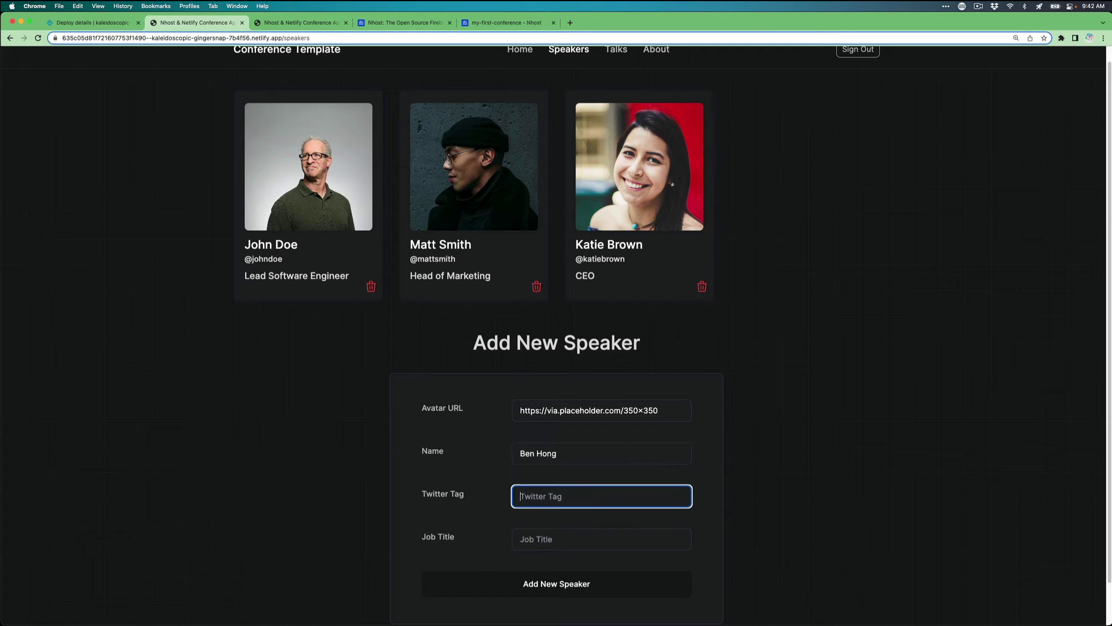
type("bencodezen")
key("Tab")
type("D")
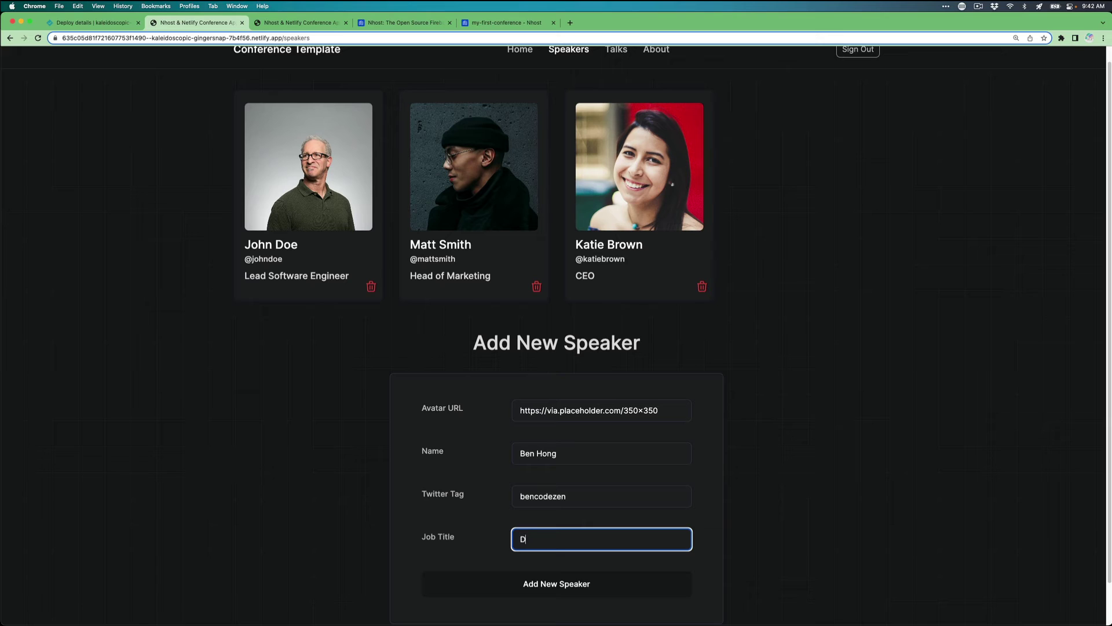
type("eveloper Experience Engineer")
left_click(615, 584)
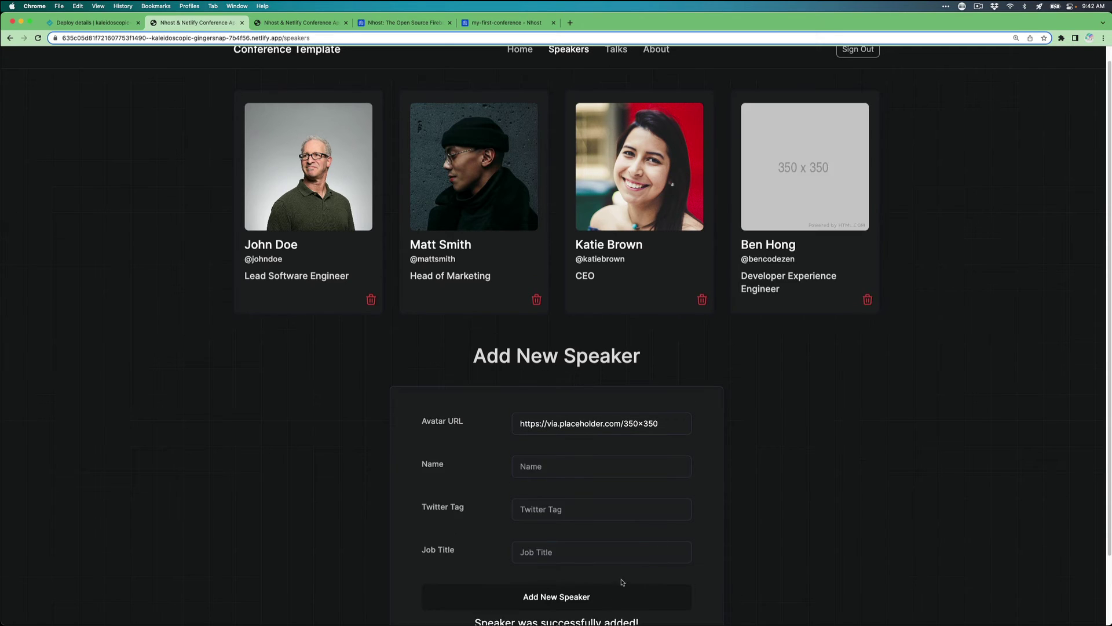
scroll(767, 104, "up", 1)
Step: Start a new talk titled 'My New Talk' with the newly added speaker selected
left_click(614, 64)
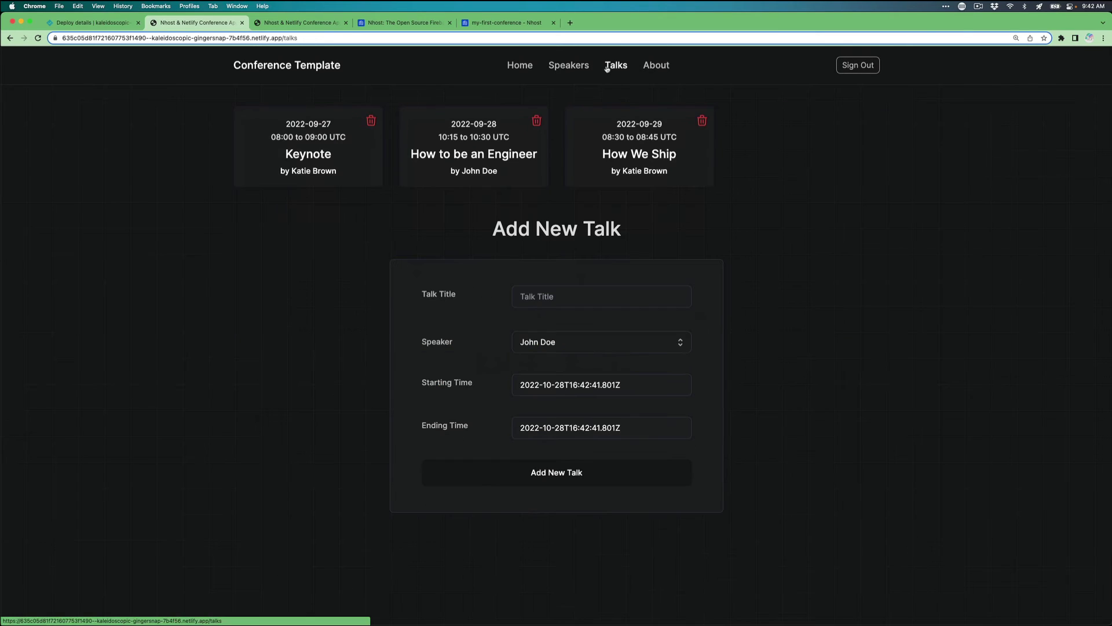
left_click(607, 300)
type("My New Talk")
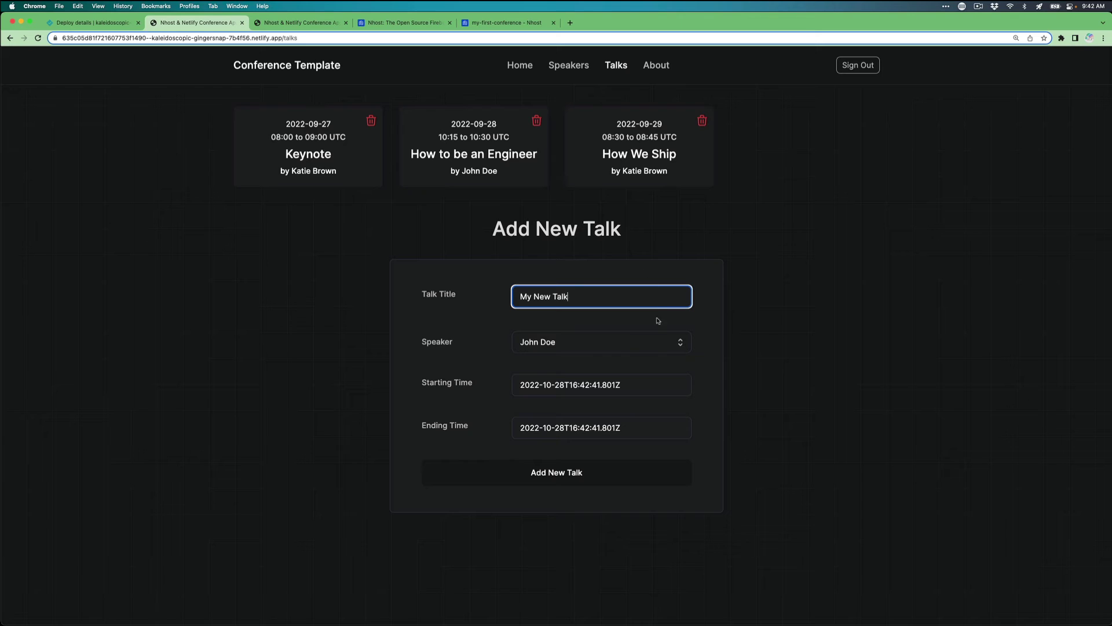
left_click(660, 343)
left_click(661, 341)
left_click(660, 348)
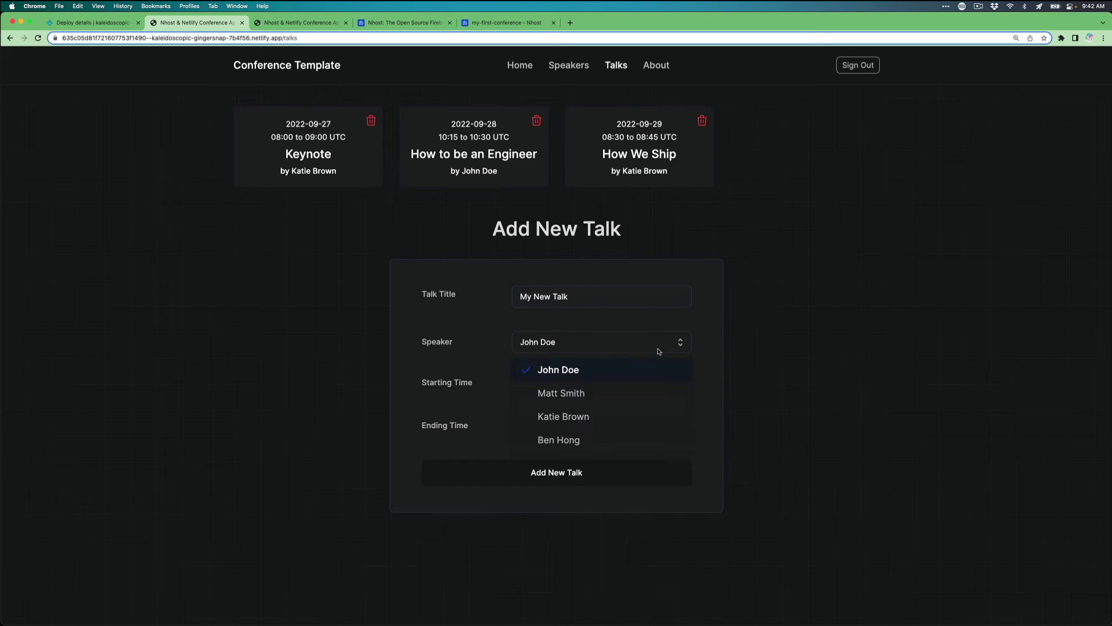
left_click(647, 446)
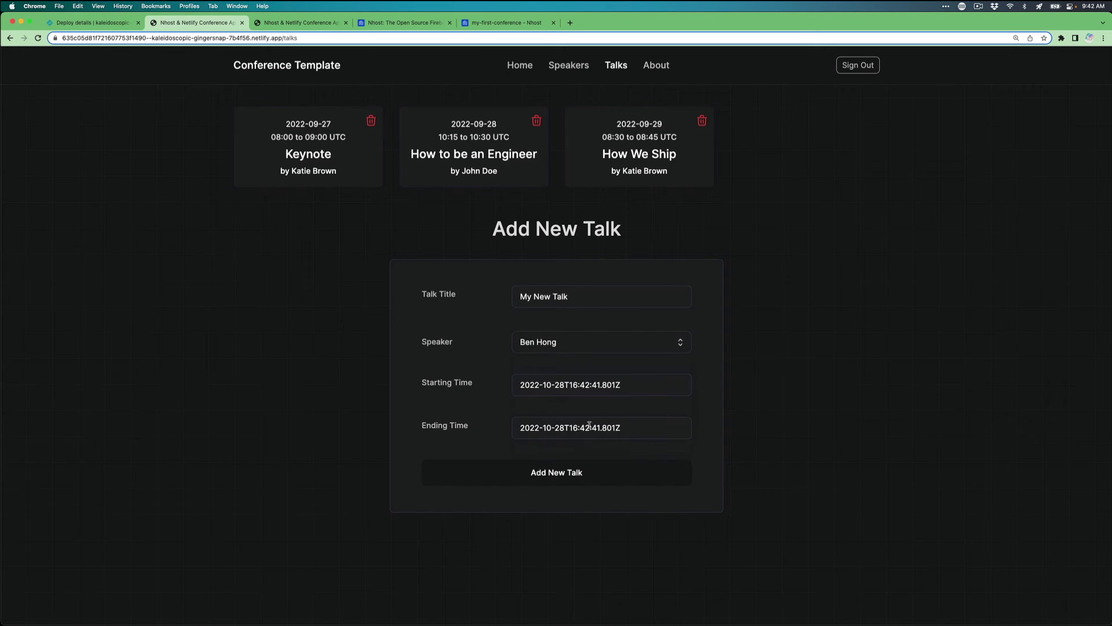
Step: Change the talk's start and end months to 09, submit it, and check the home page
left_click(552, 384)
key("BackSpace")
key("BackSpace")
type("09")
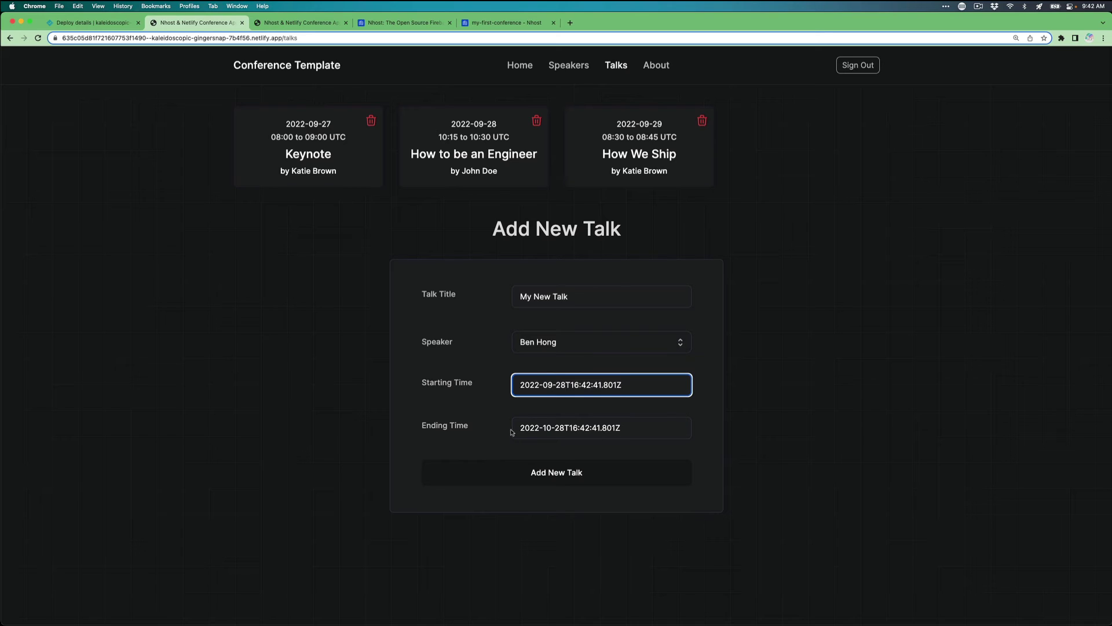
left_click(549, 427)
key("BackSpace")
key("BackSpace")
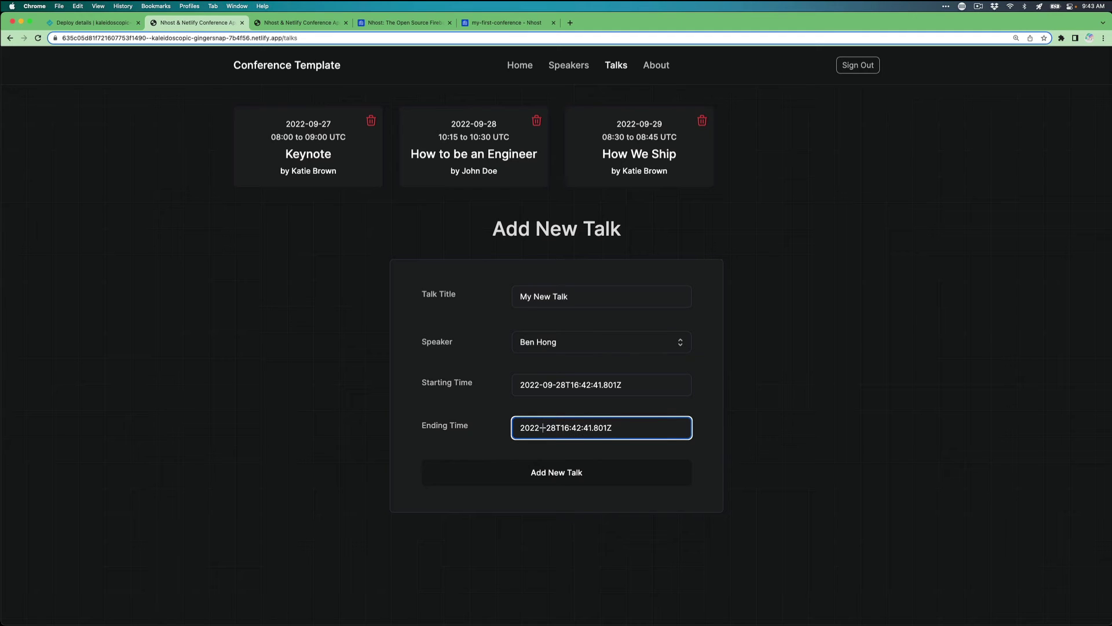
type("09")
key("Return")
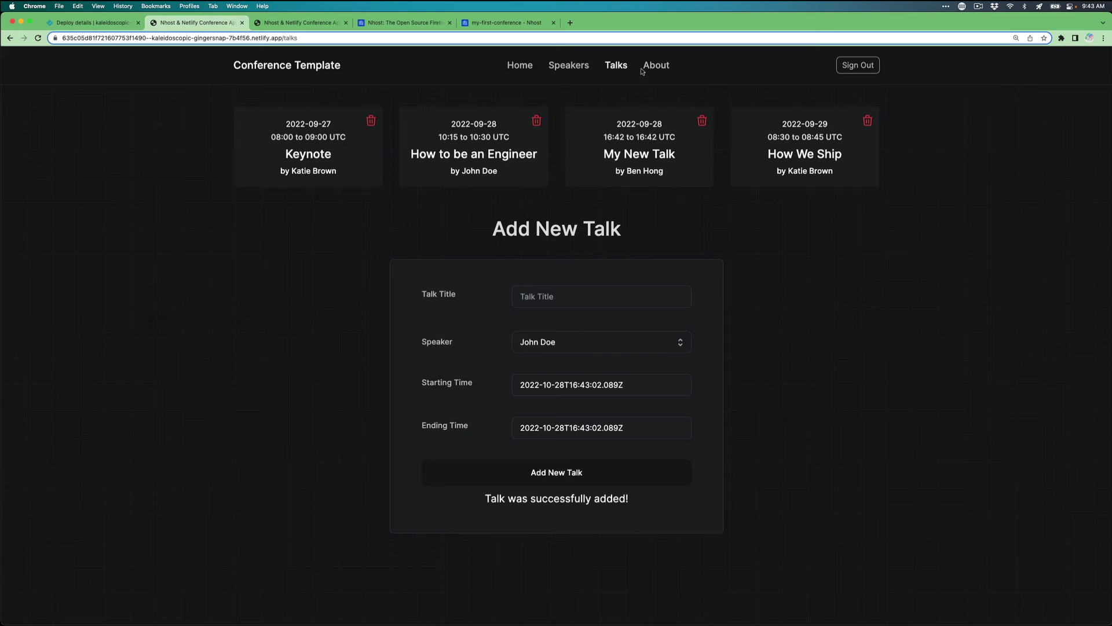
left_click(519, 66)
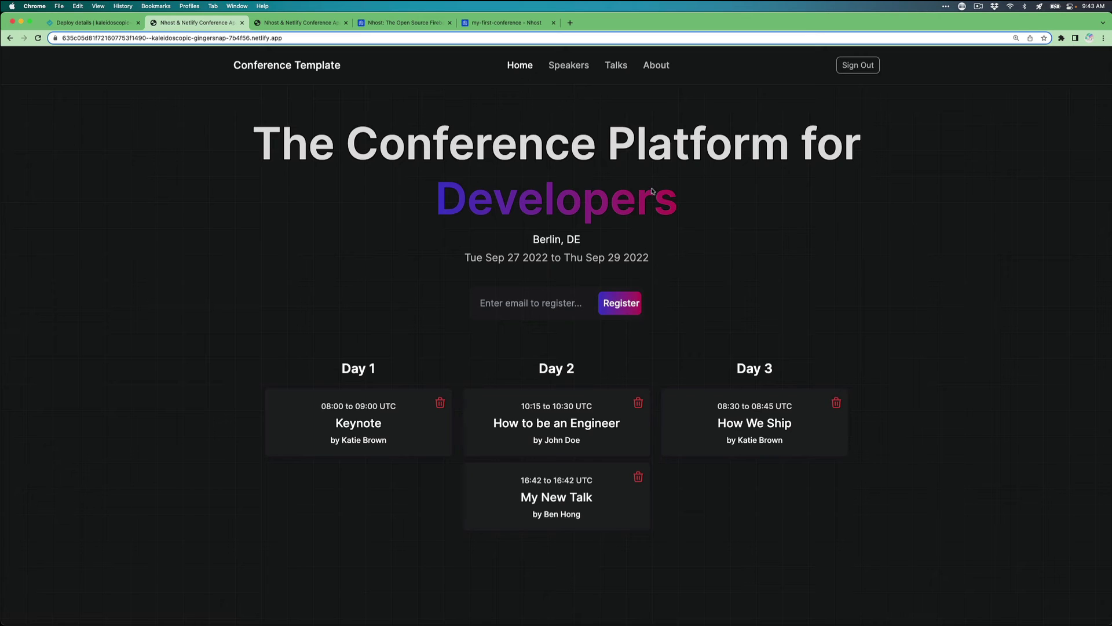
left_click(510, 23)
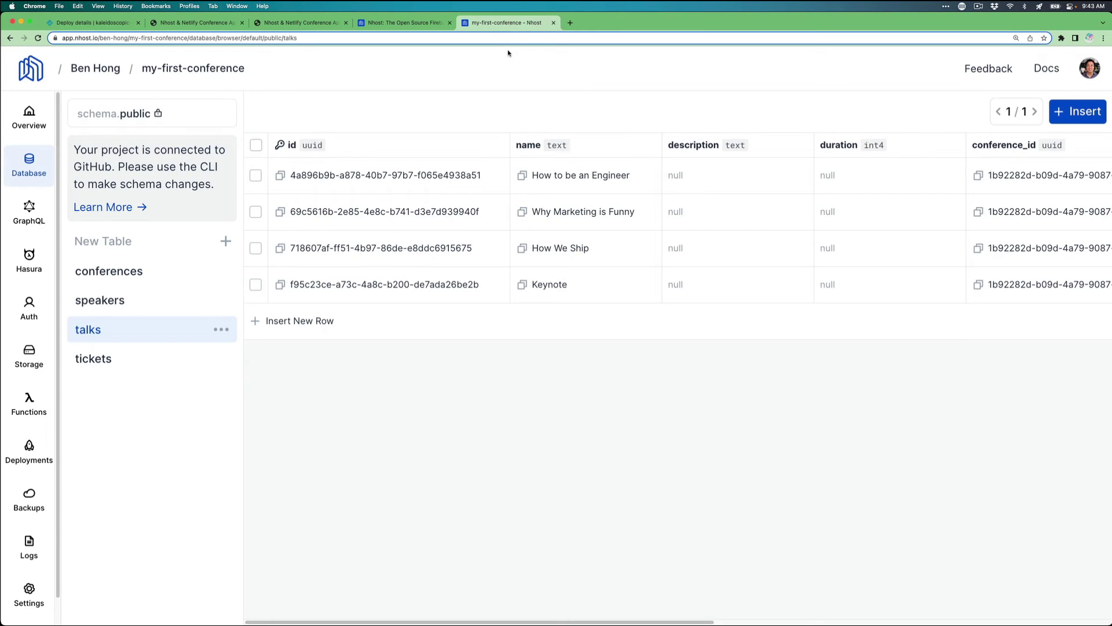
Step: Browse the Nhost speakers and talks tables to confirm My New Talk is stored
left_click(39, 168)
left_click(118, 300)
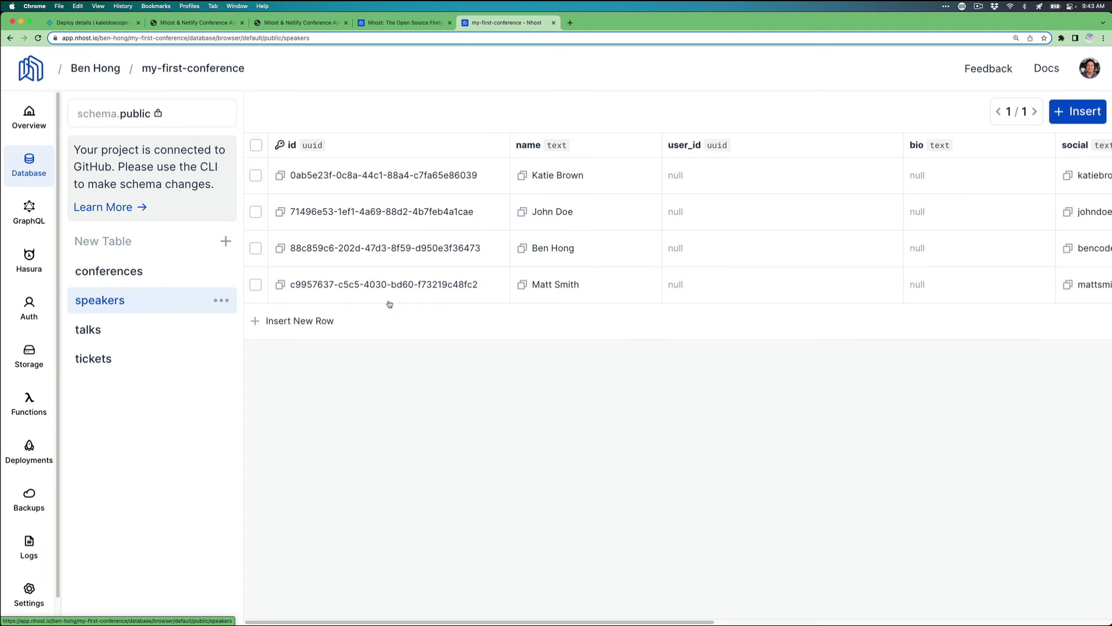
left_click(119, 334)
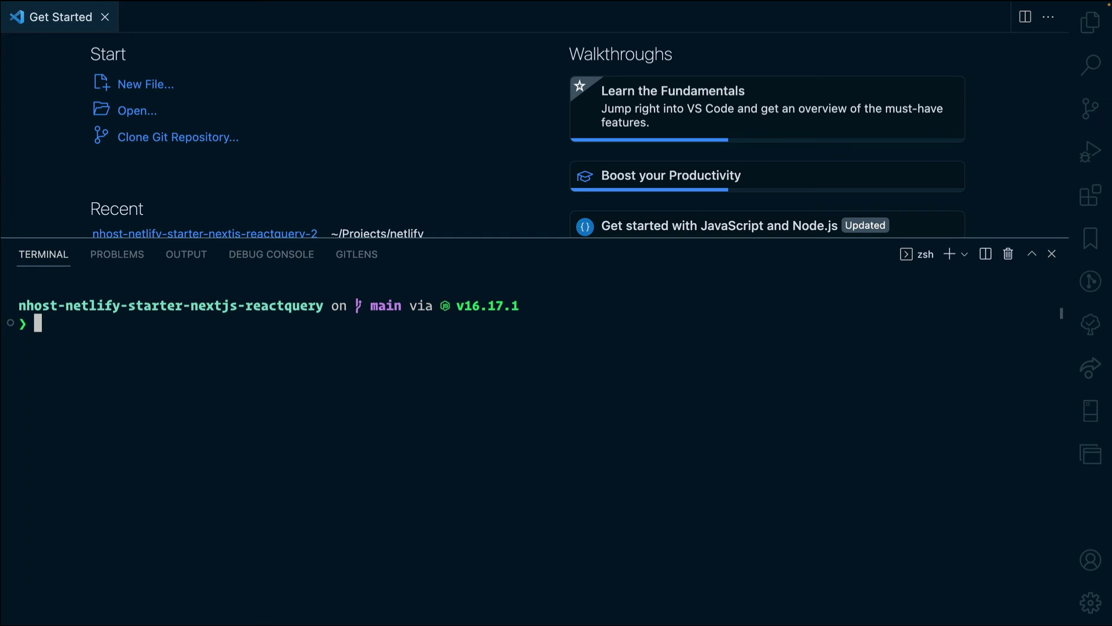
Step: Check the Netlify CLI version, then run netlify link using the current git remote origin
type("netlify --version")
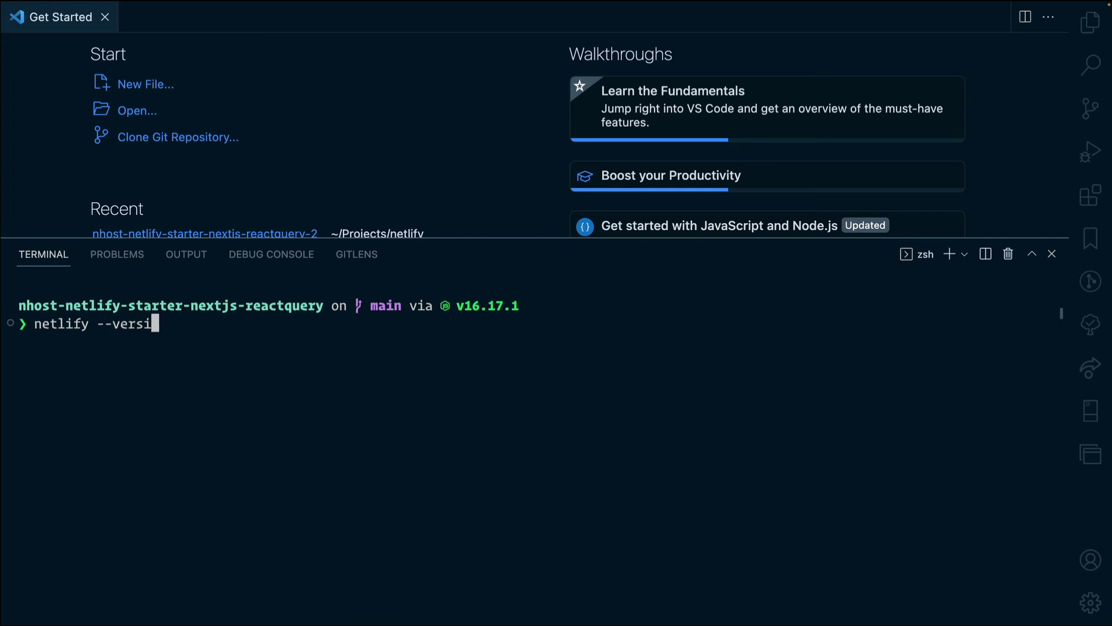
key("Return")
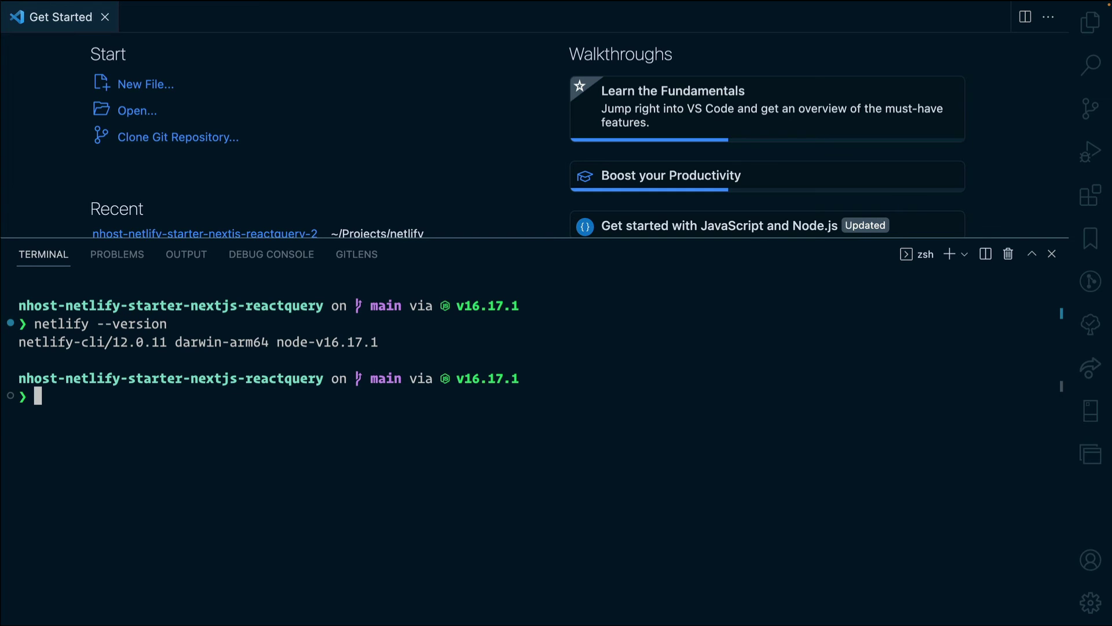
type("npm i -g netlify-cli")
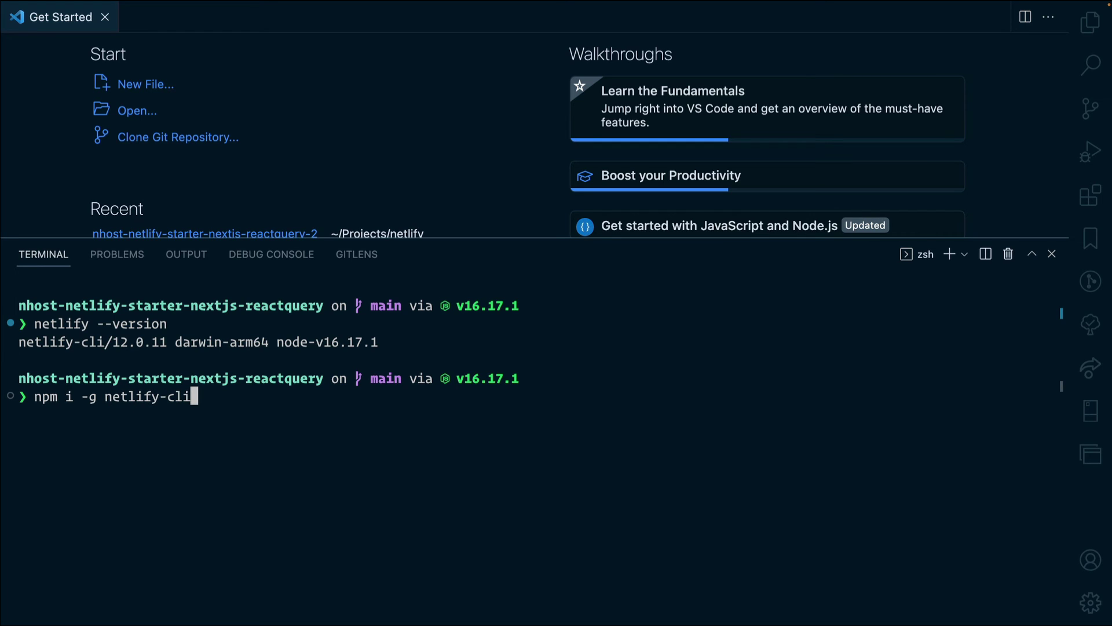
key("ctrl+u")
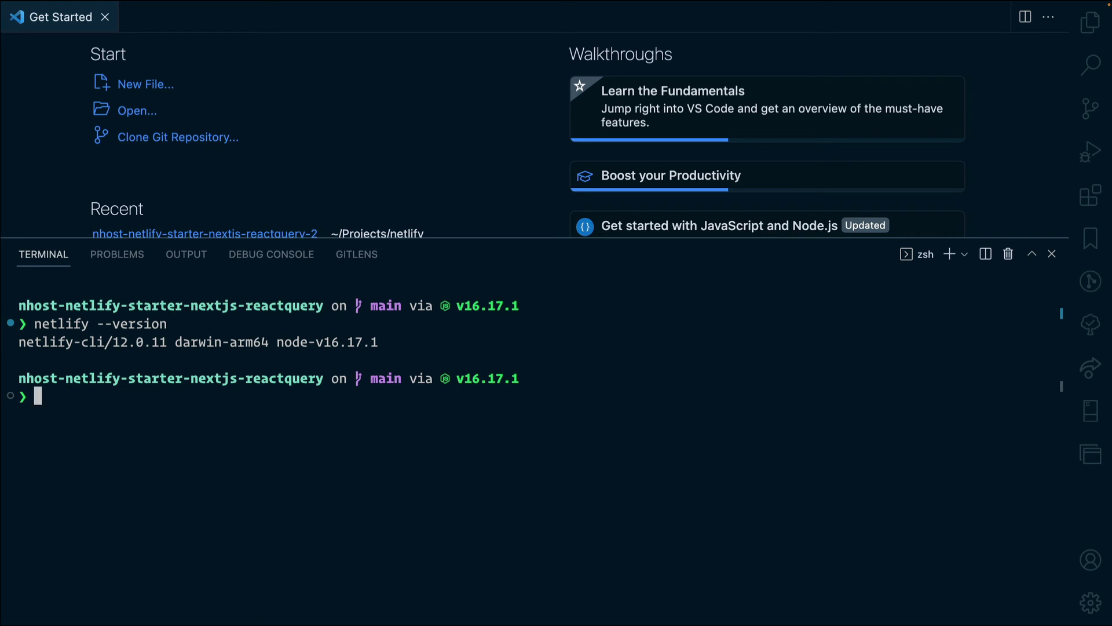
type("netlify login")
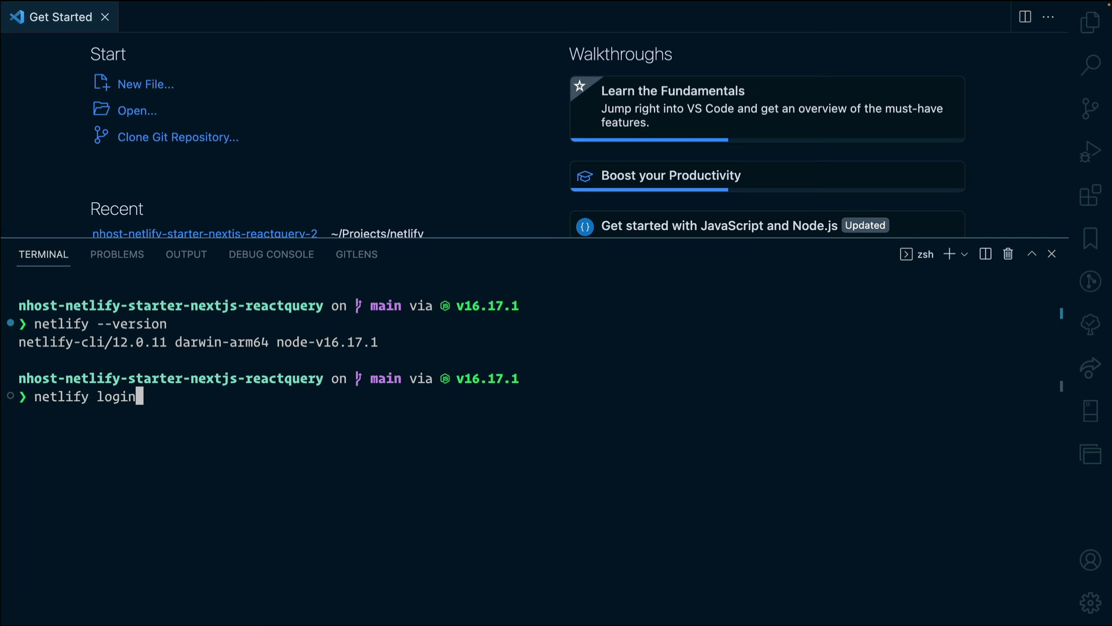
key("ctrl+u")
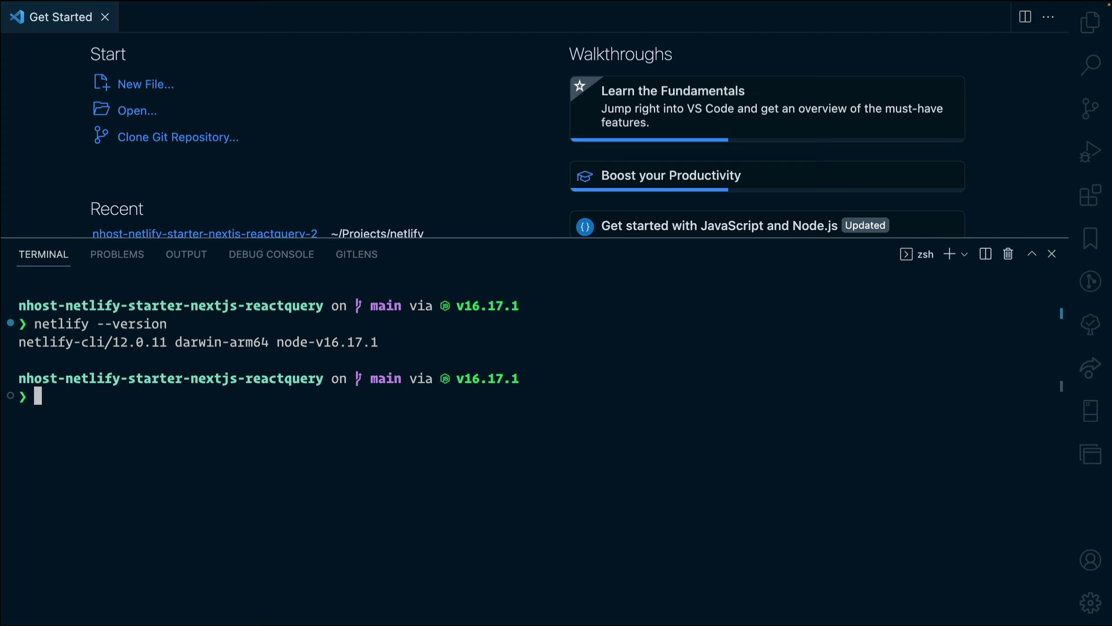
type("netlify link")
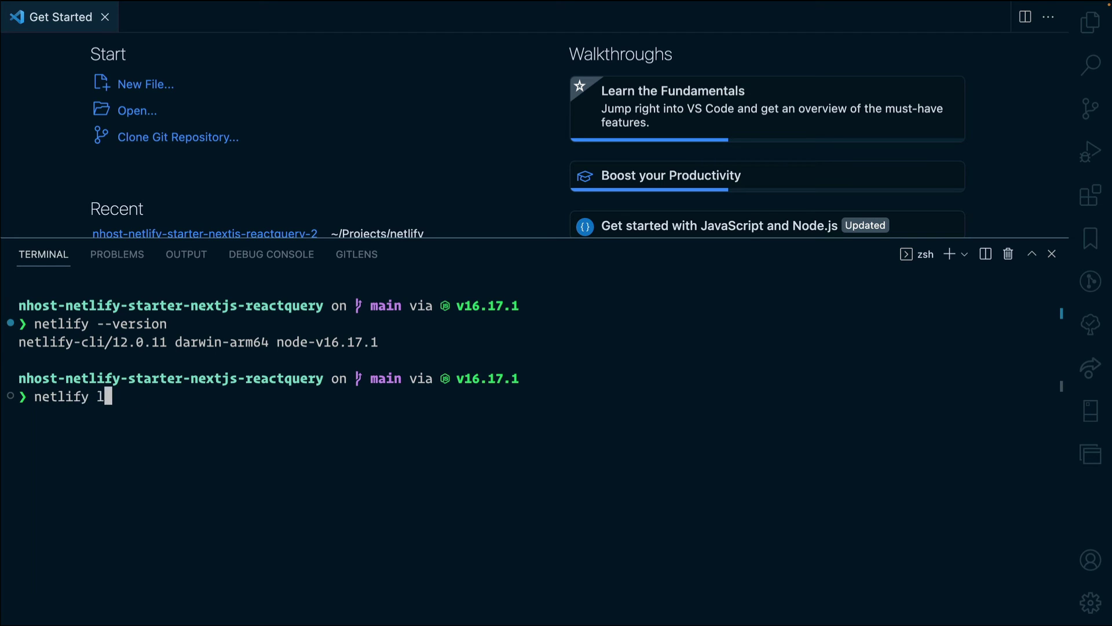
key("Return")
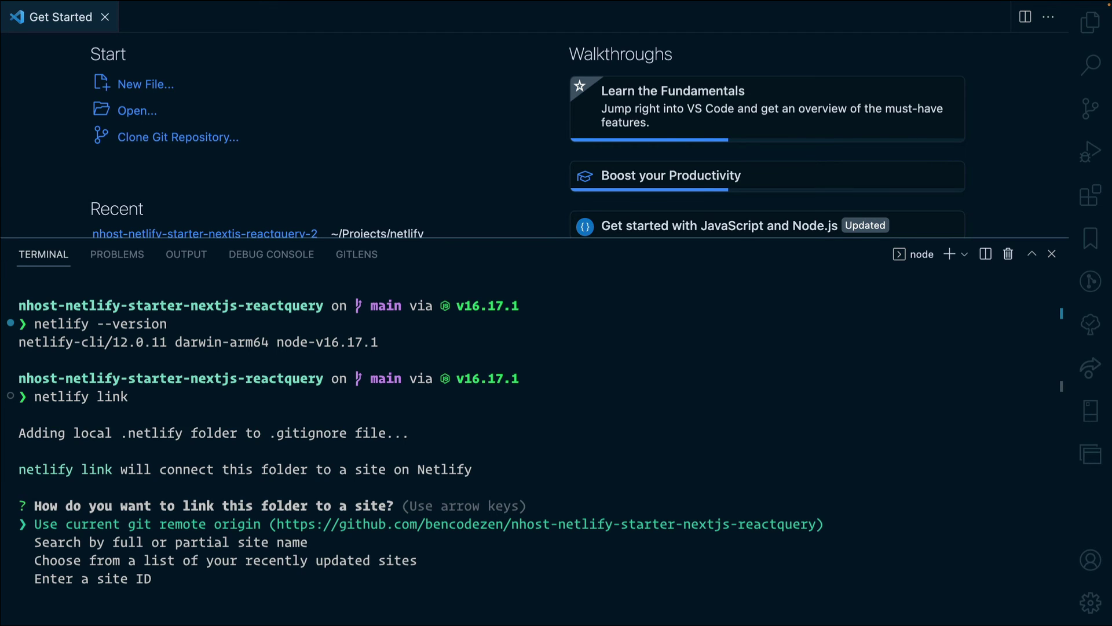
key("Return")
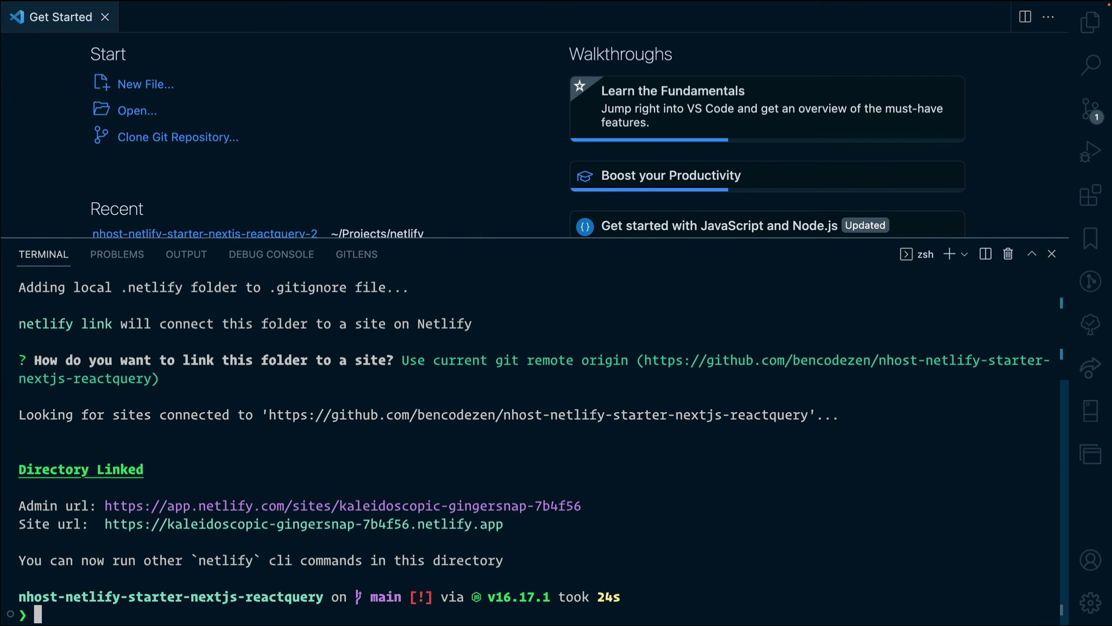
Step: Clear the terminal and install the project's dependencies with yarn
type("clear")
key("Return")
type("yarn")
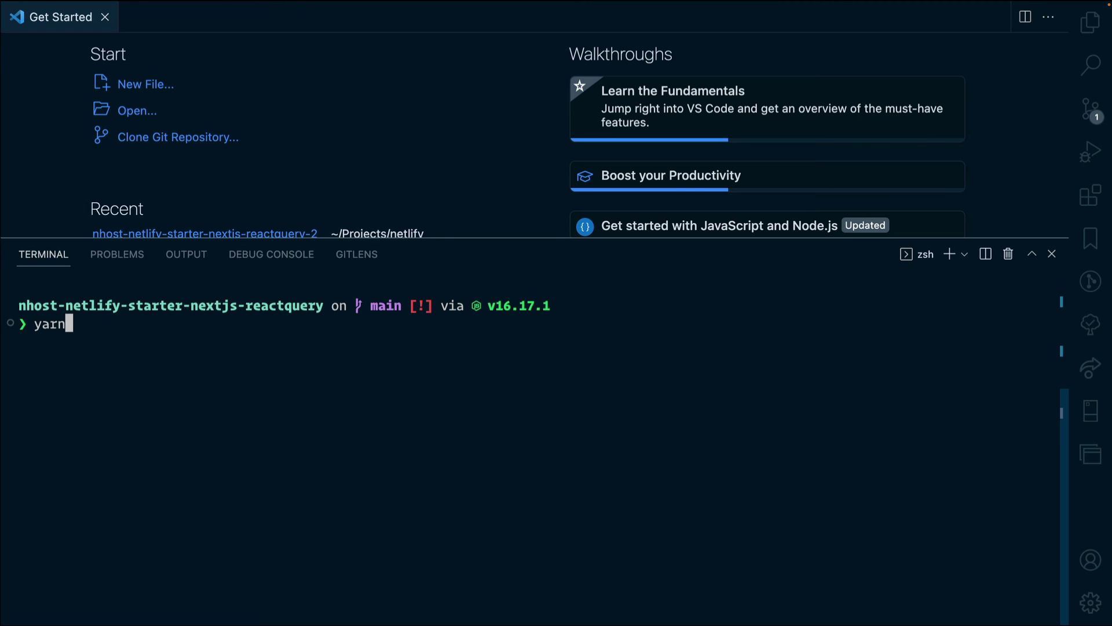
key("Return")
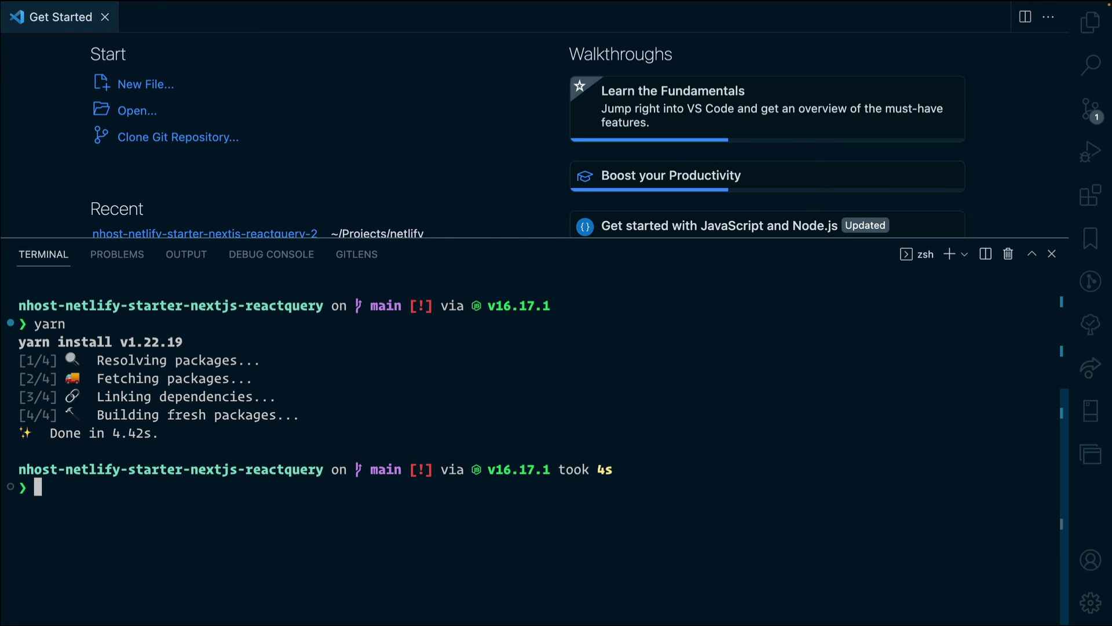
key("ctrl+l")
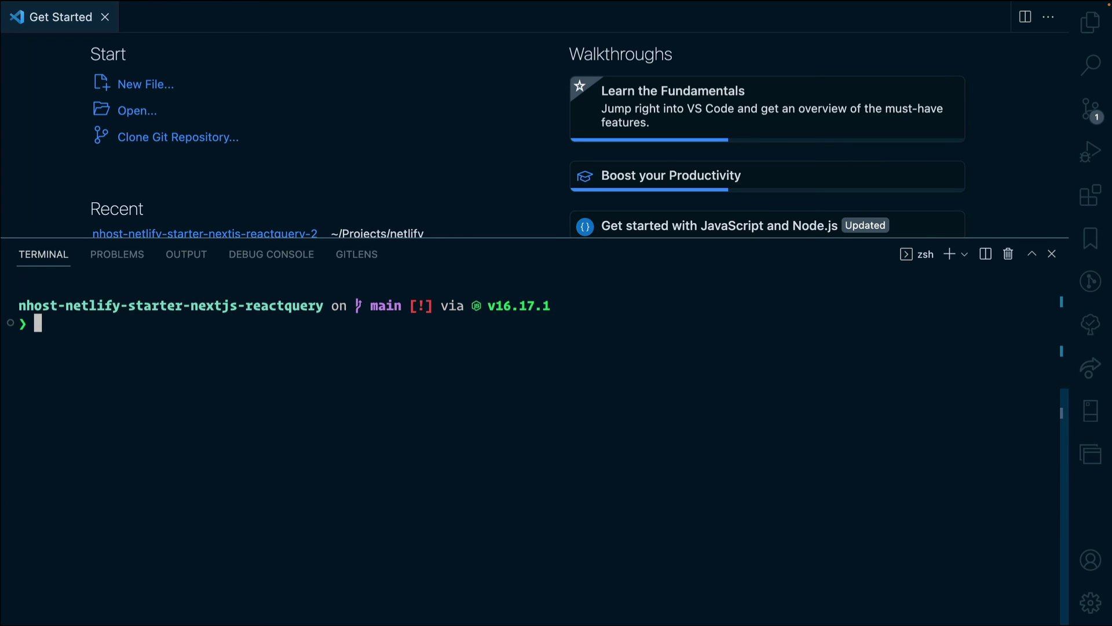
Step: Delete .env.development from the project, moving it to the trash
key("super+b")
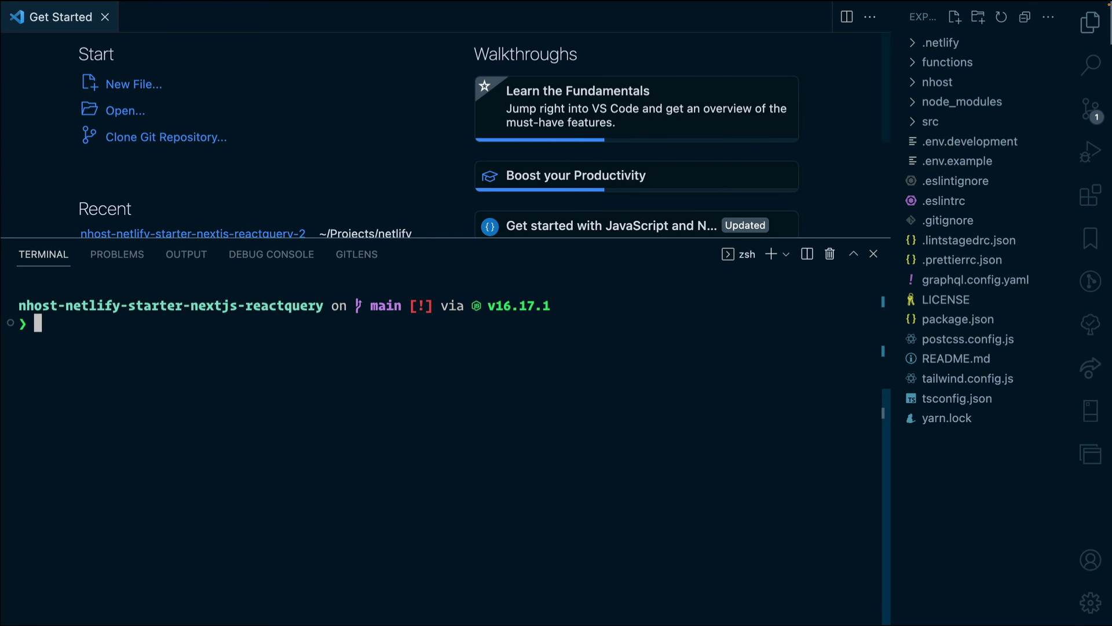
right_click(980, 148)
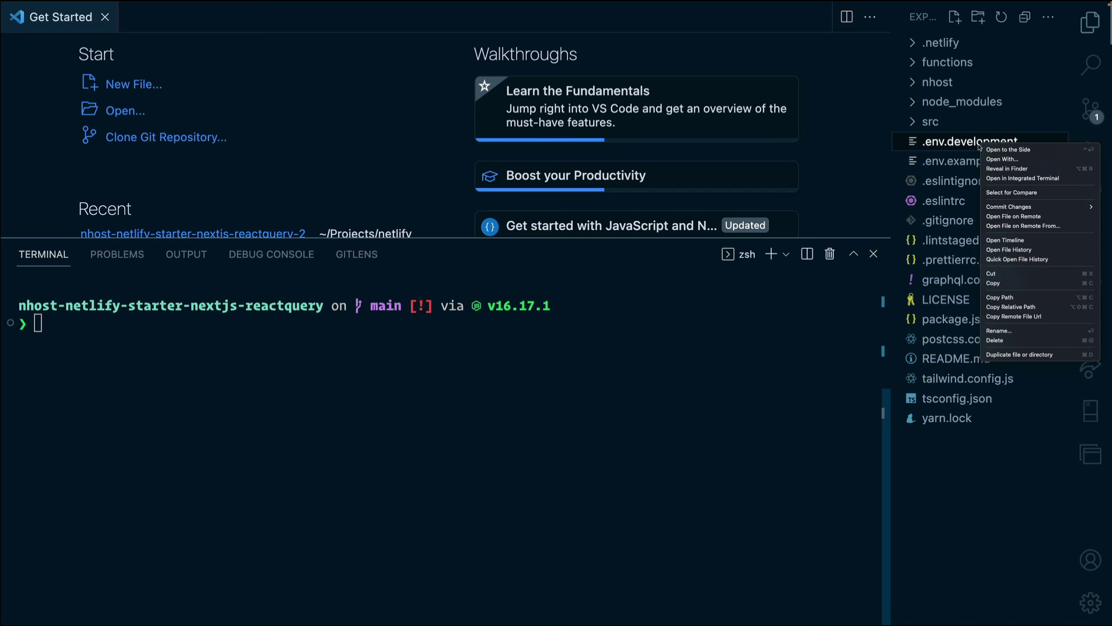
left_click(1008, 340)
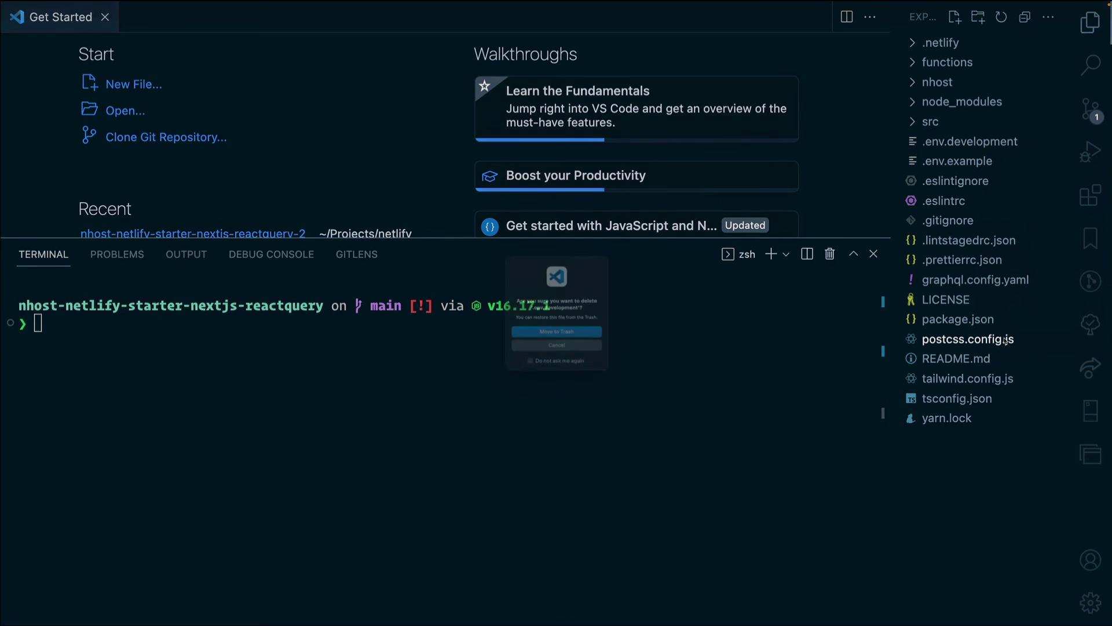
key("Return")
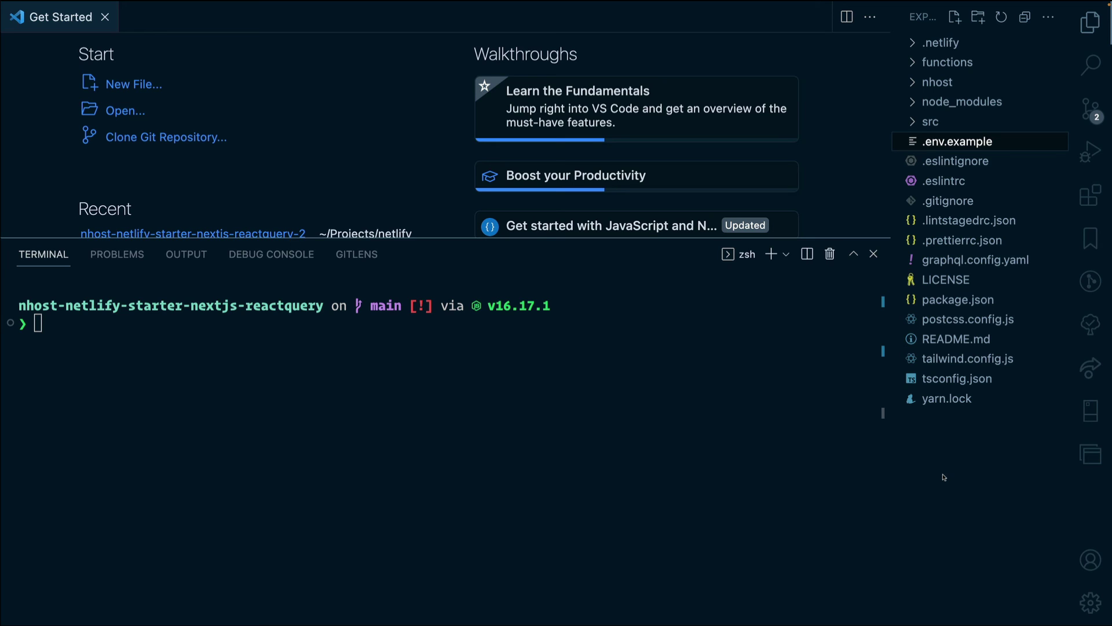
key("super+b")
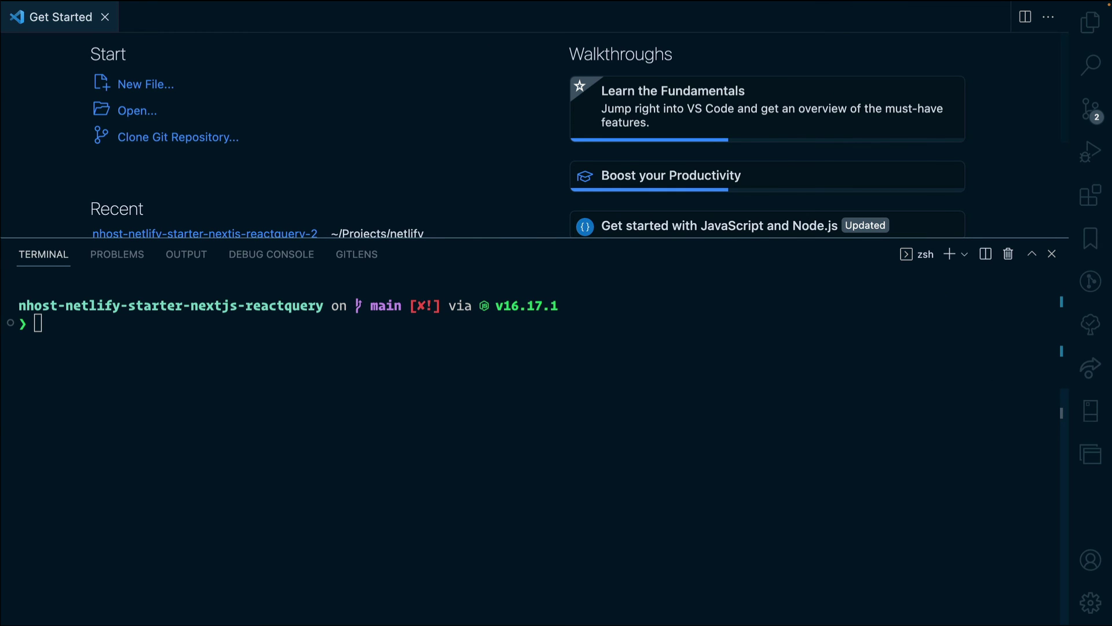
Step: Run netlify dev until the site serves on localhost:8888, then go to the browser
type("netlify dev")
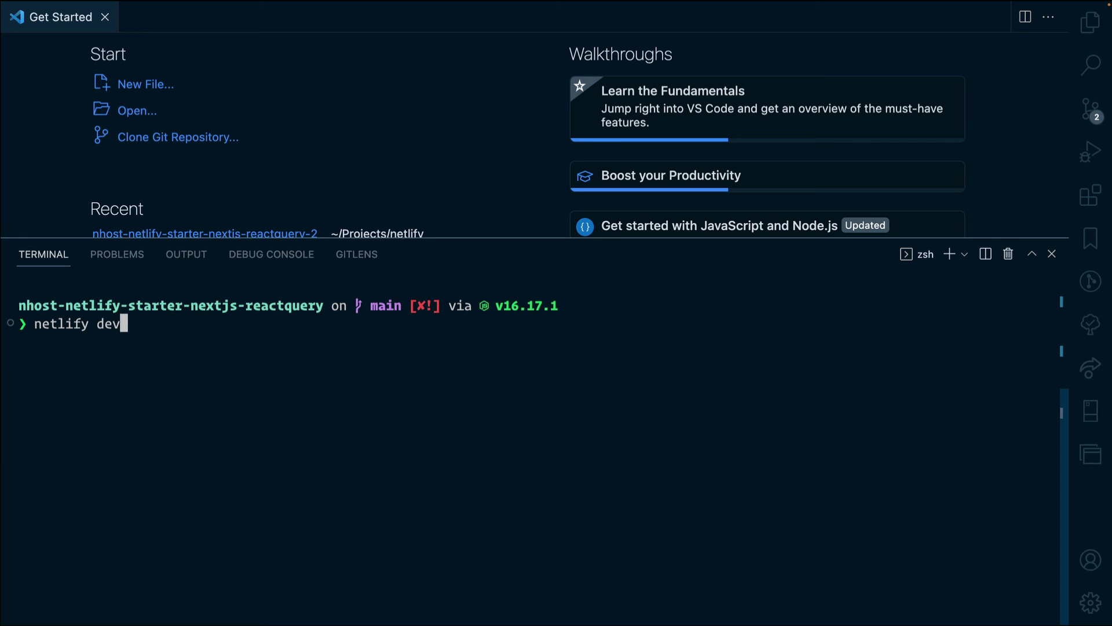
key("Return")
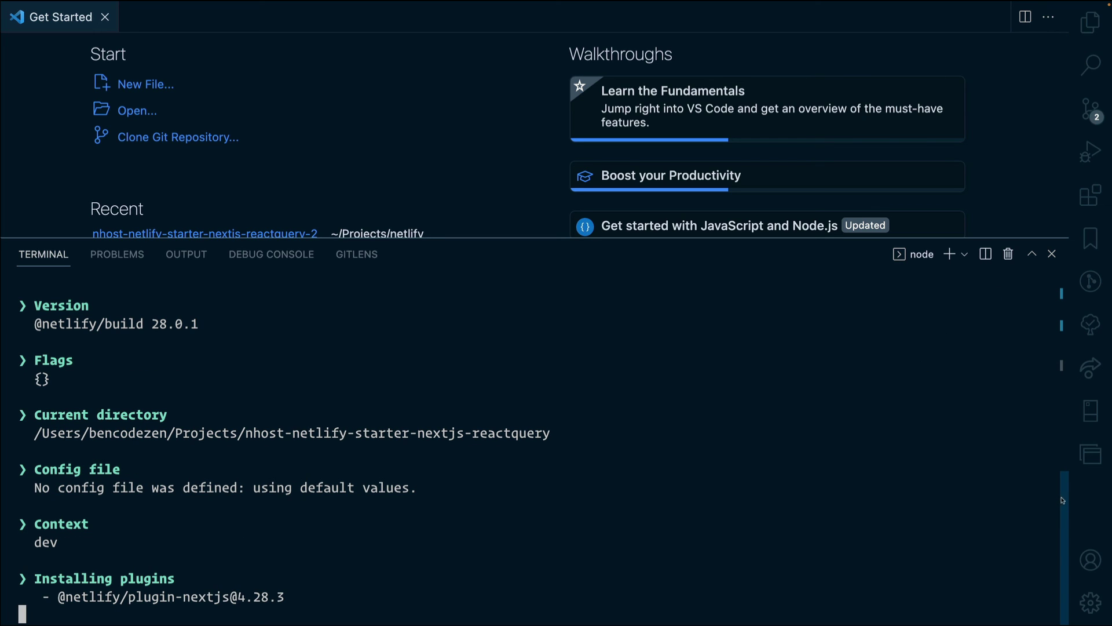
left_click_drag(1062, 497, 1056, 338)
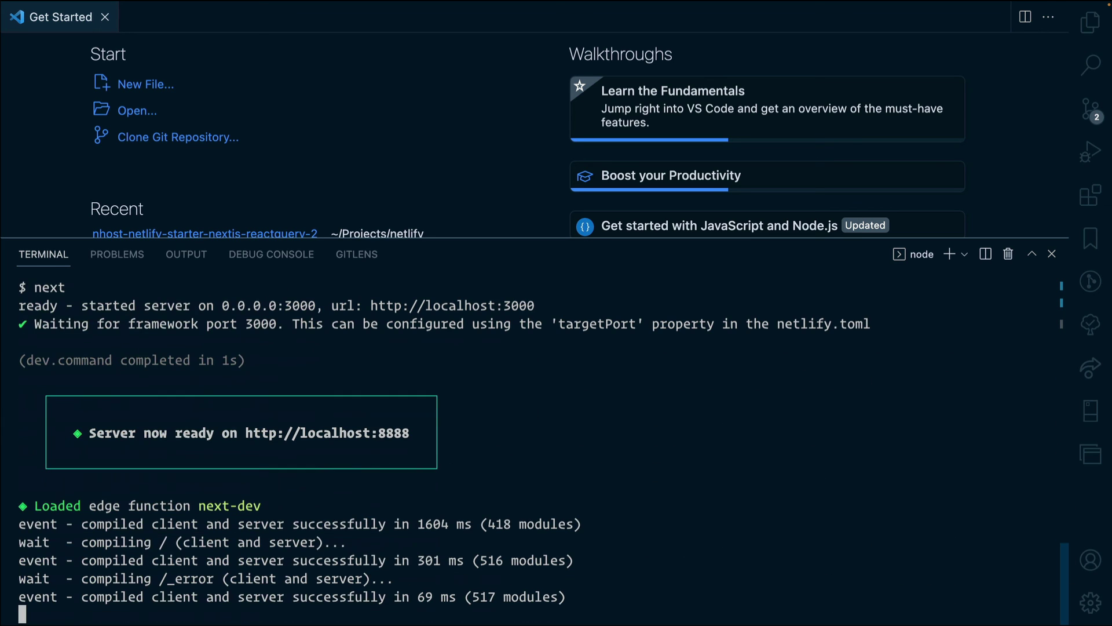
key("ctrl+Right")
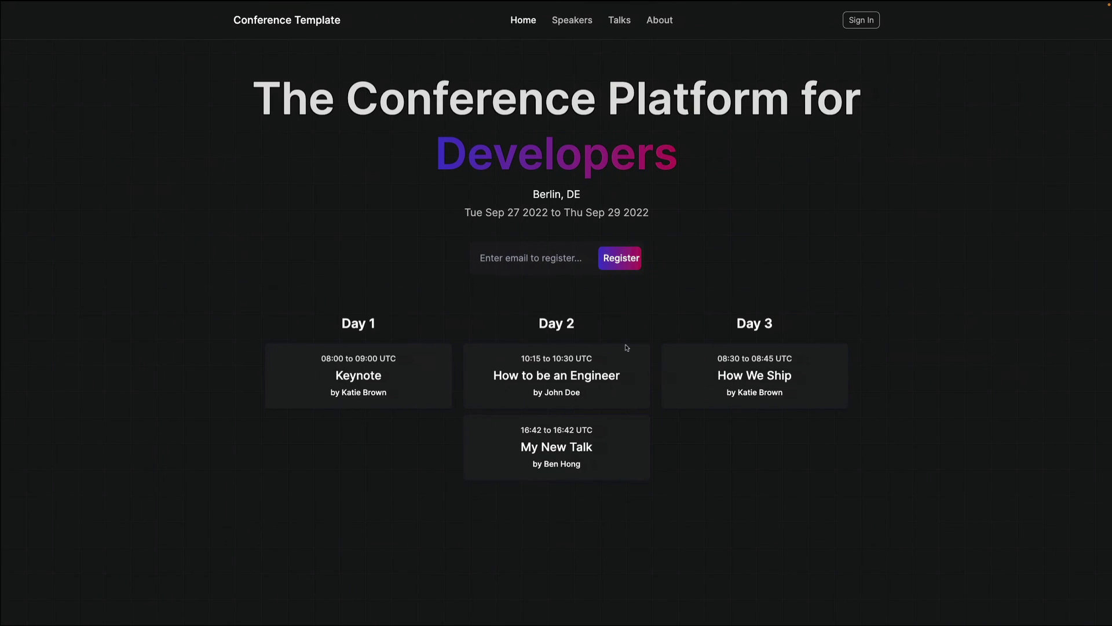